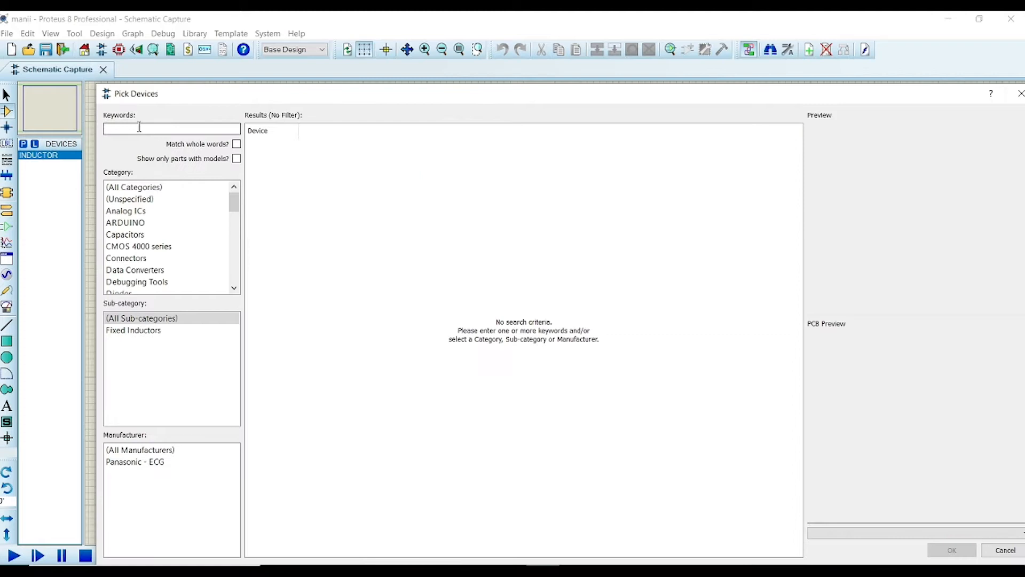
Step: Find the generic resistor RES in the component library and add it to the schematic's device list
type("resistor")
left_click(200, 389)
left_click(352, 145)
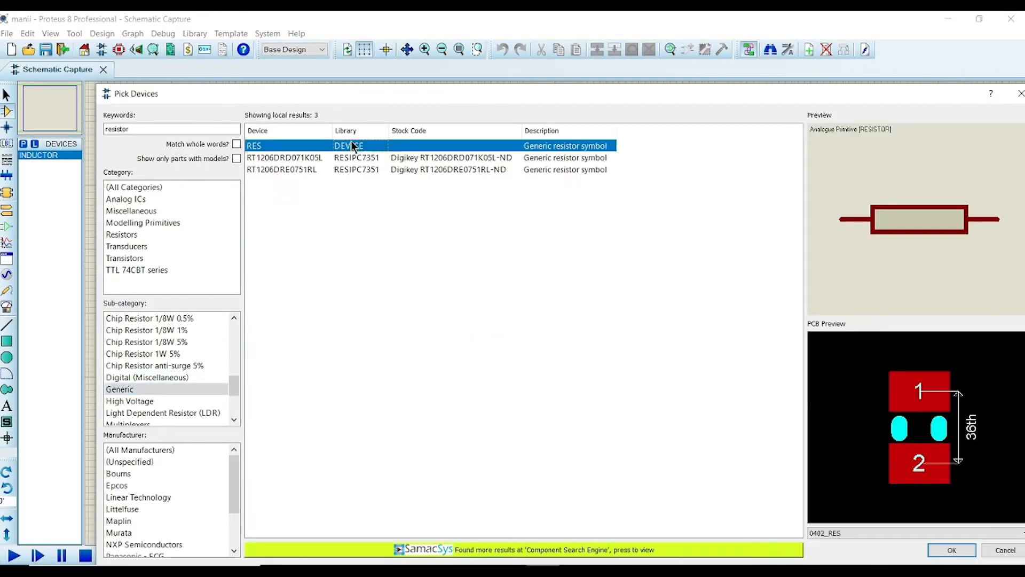
double_click(352, 145)
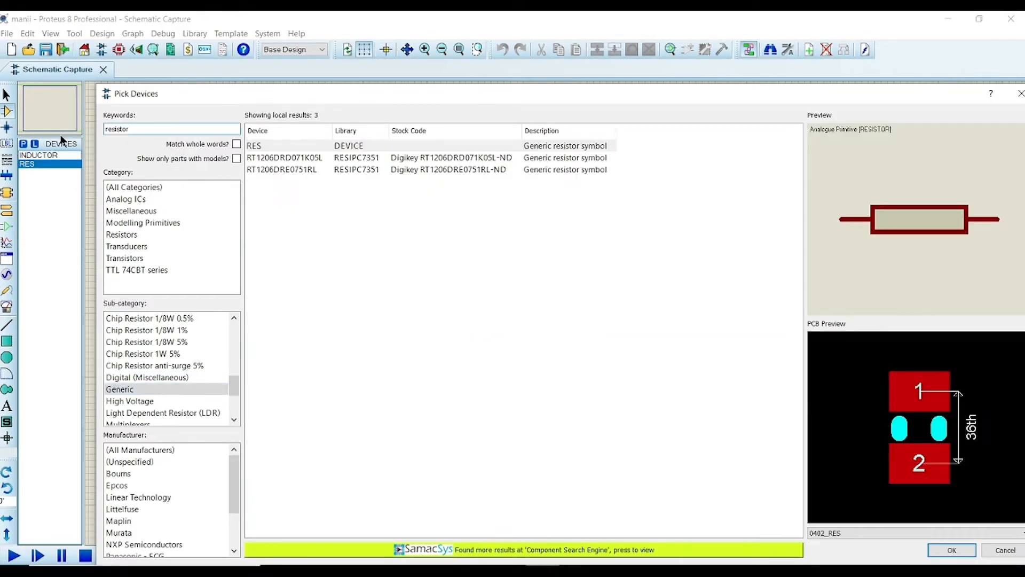
key("Escape")
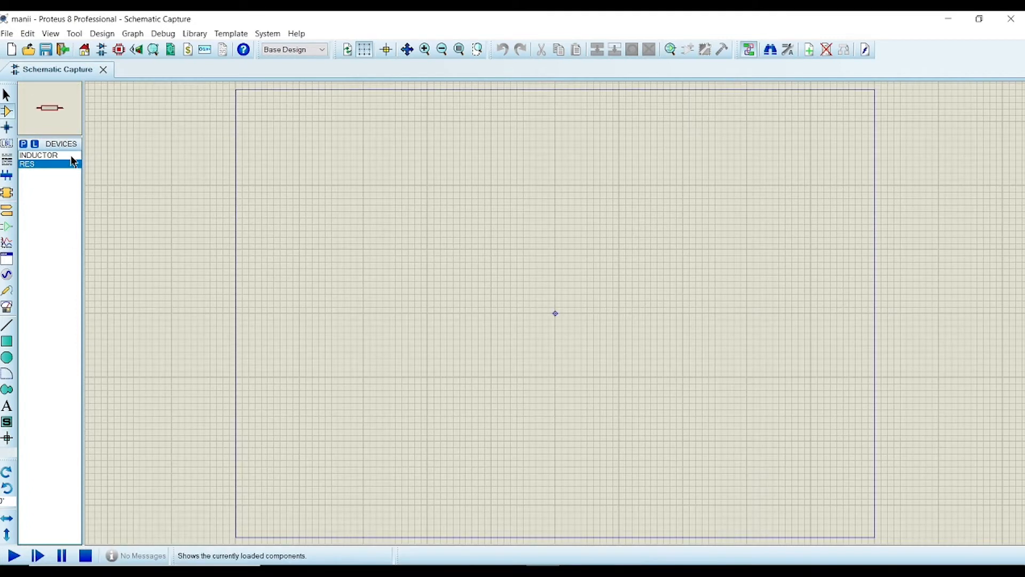
Step: Place an inductor in the upper middle of the sheet and a RES resistor level with it on its left
left_click(39, 155)
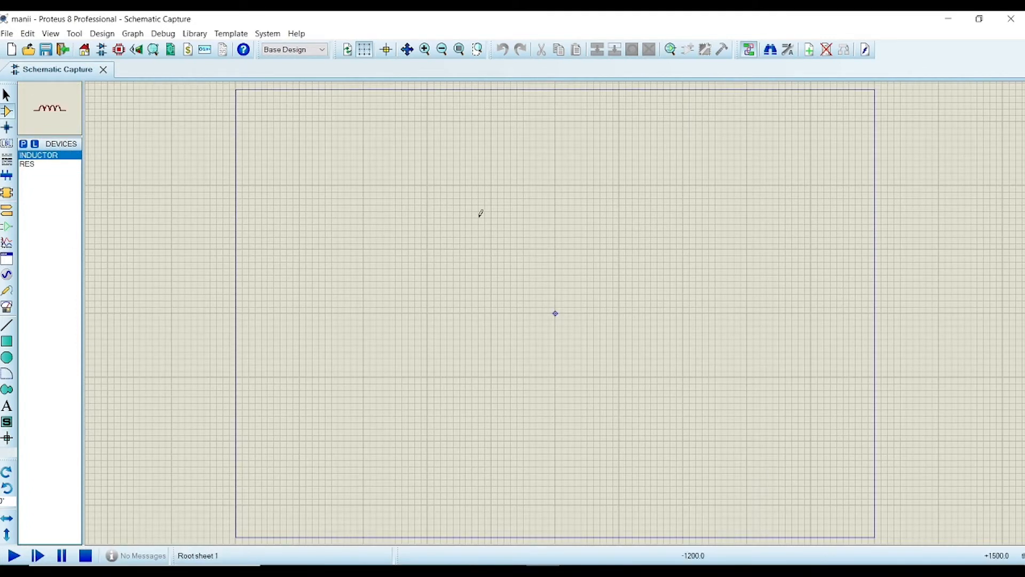
left_click(527, 226)
left_click(527, 226)
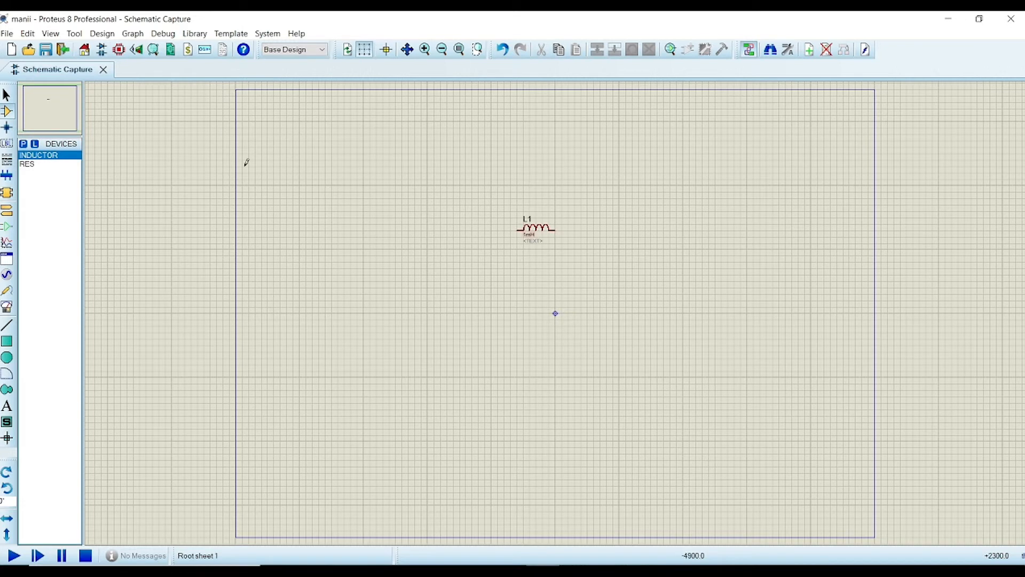
left_click(45, 164)
left_click(468, 231)
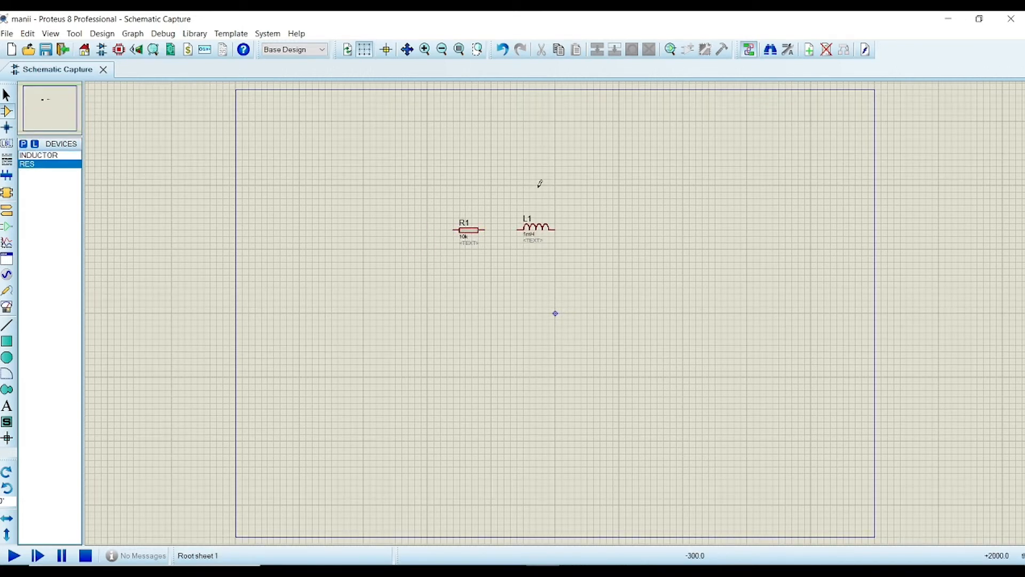
Step: Place a SINE generator on the schematic to the left of resistor R1
left_click(7, 276)
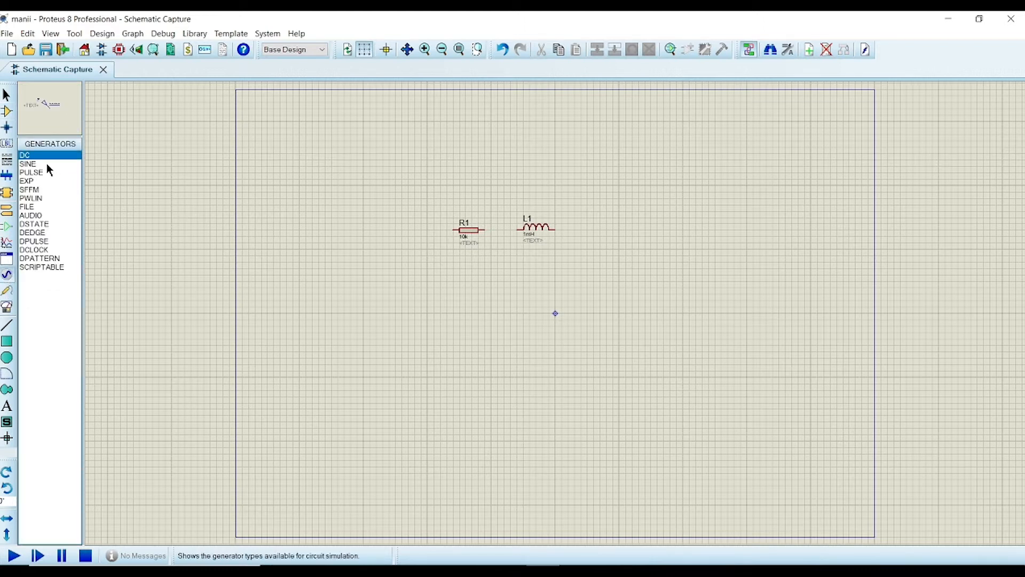
left_click(47, 164)
left_click(406, 224)
left_click(395, 224)
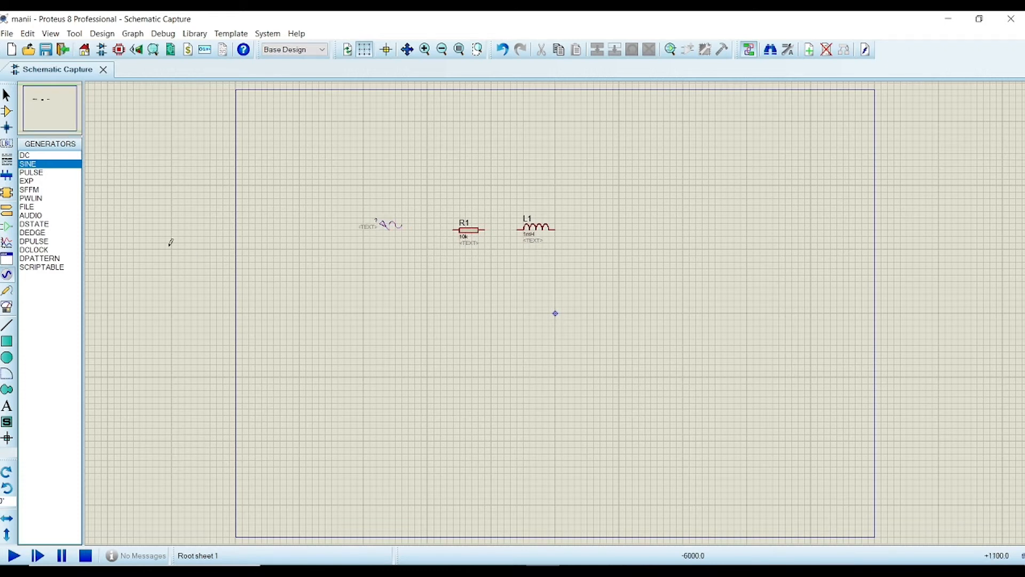
Step: Place a GROUND terminal below and to the right of inductor L1
left_click(7, 216)
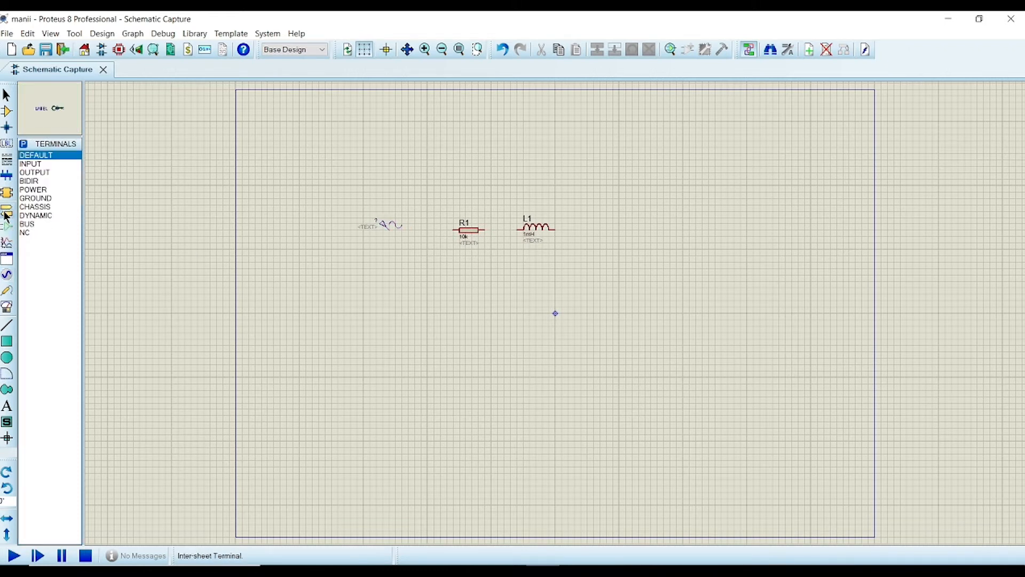
left_click(37, 198)
left_click(580, 254)
left_click(581, 264)
Step: Wire the sine generator, resistor R1, inductor L1 and ground terminal in series
left_click(389, 230)
left_click(454, 229)
left_click(484, 229)
left_click(517, 229)
left_click(555, 230)
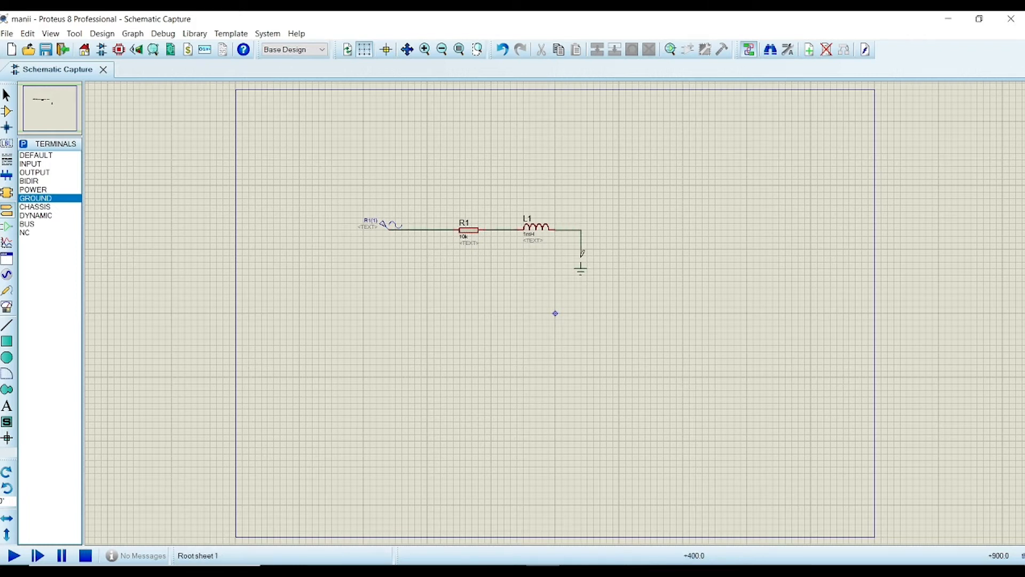
left_click(581, 263)
Step: Set the sine generator's amplitude to 10 V
scroll(464, 216, "up", 2)
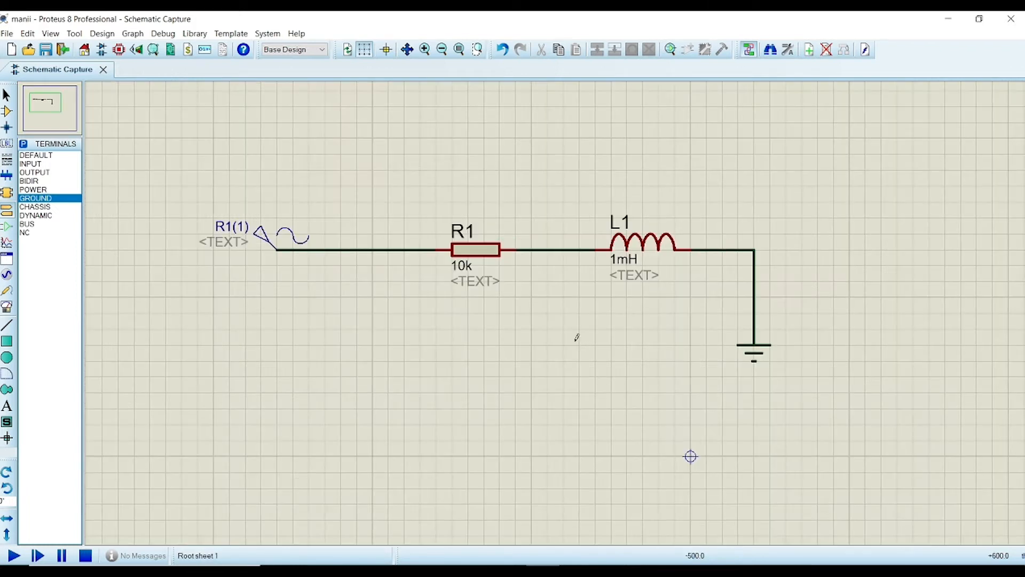
scroll(545, 322, "down", 1)
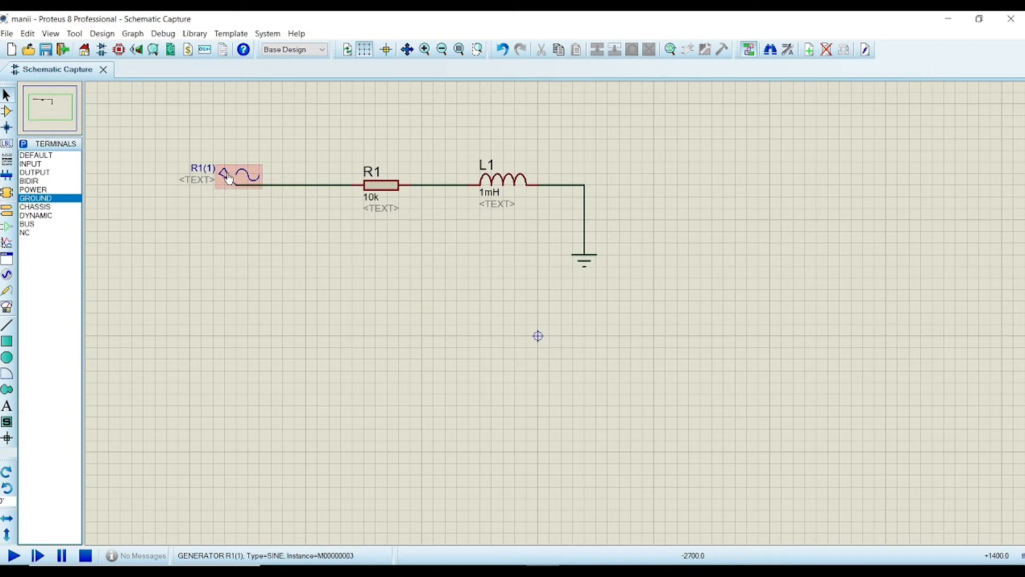
double_click(229, 178)
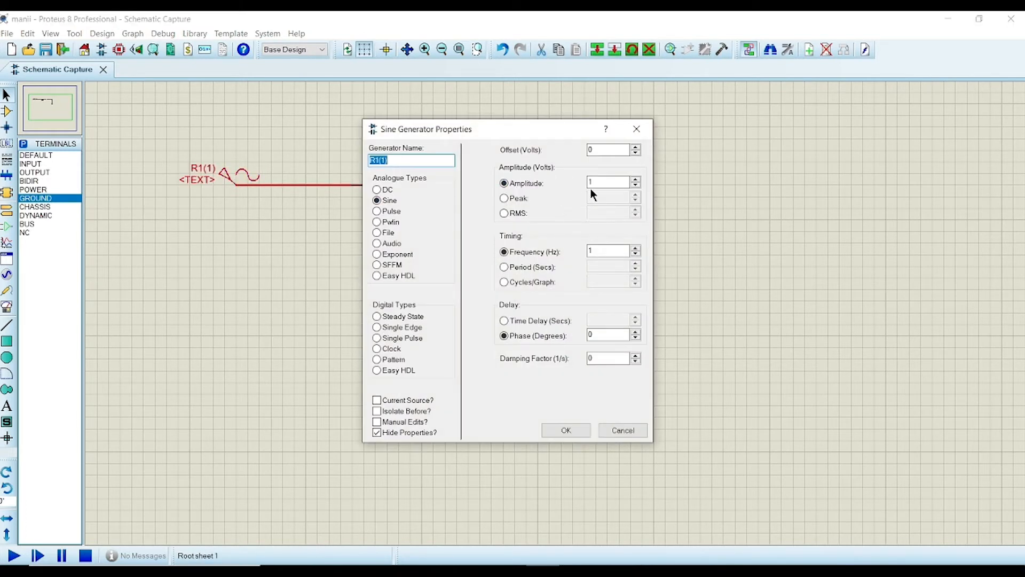
left_click(596, 182)
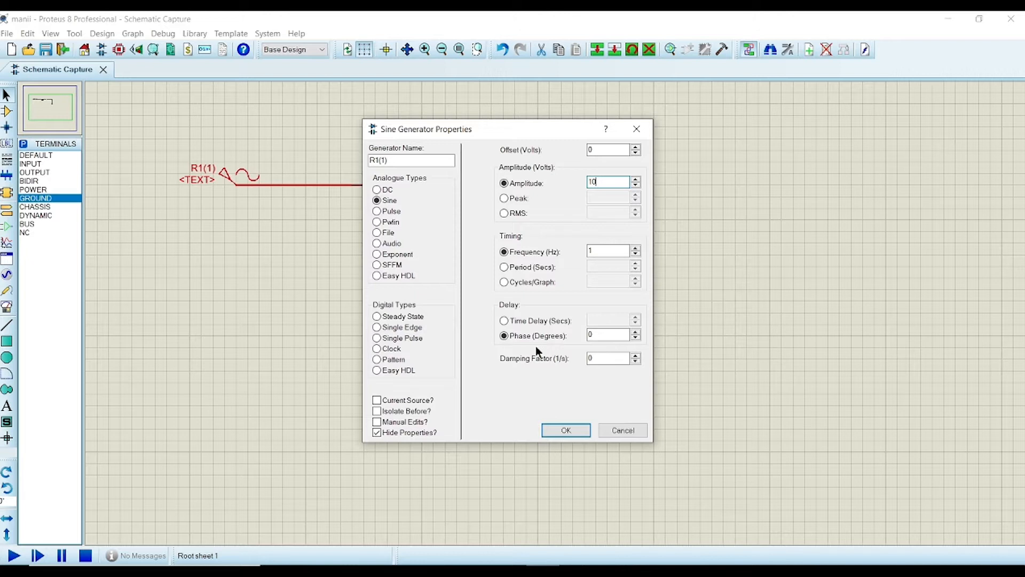
left_click(566, 431)
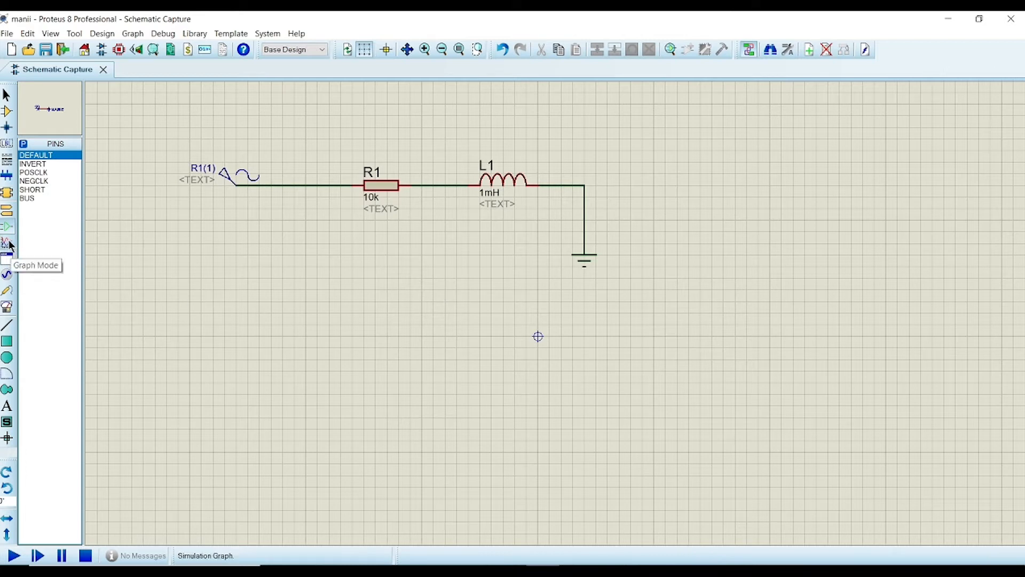
Step: Place a voltage probe above the circuit and wire it to the node between R1 and L1
left_click(7, 293)
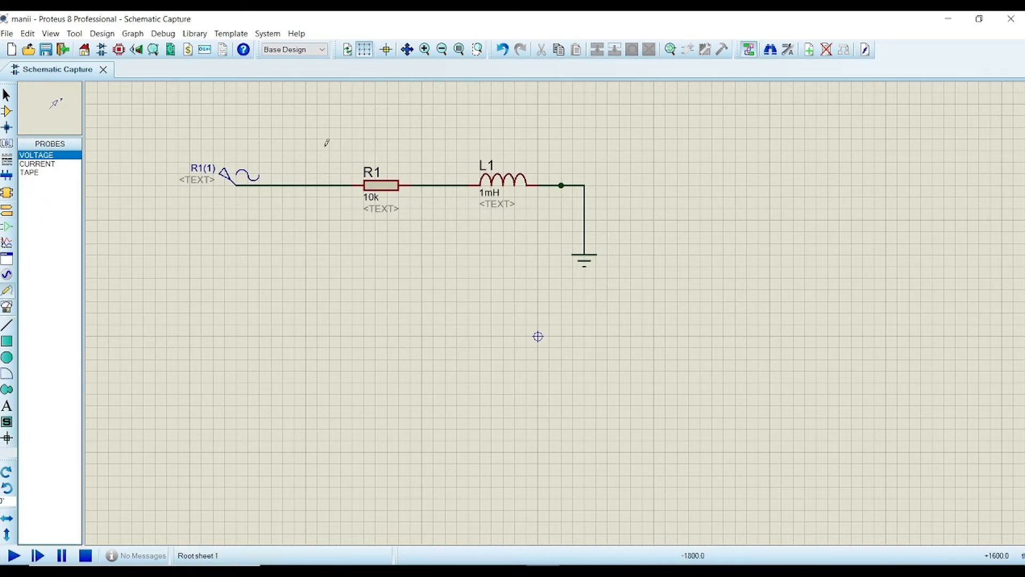
left_click(445, 151)
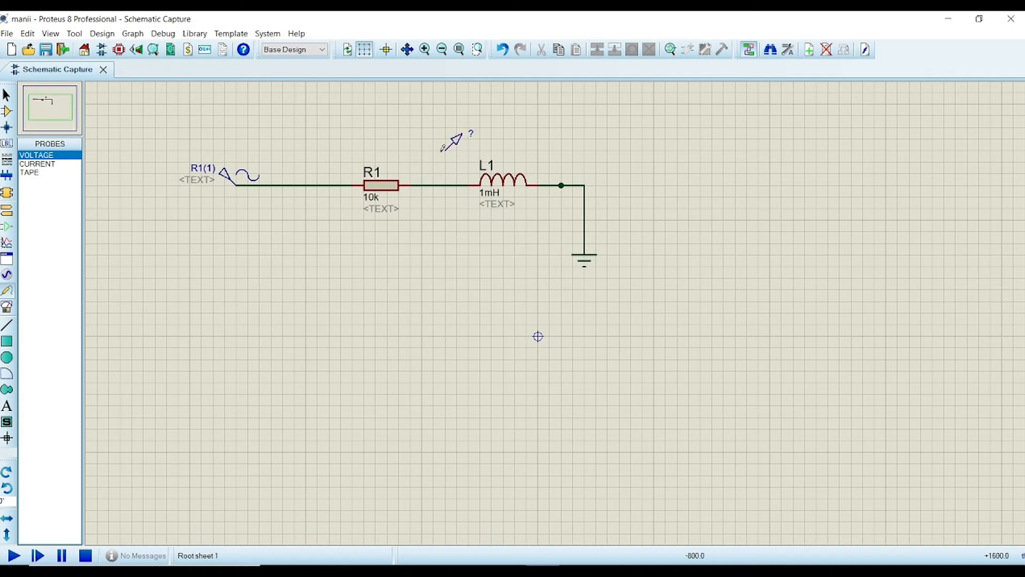
left_click(445, 150)
left_click(433, 185)
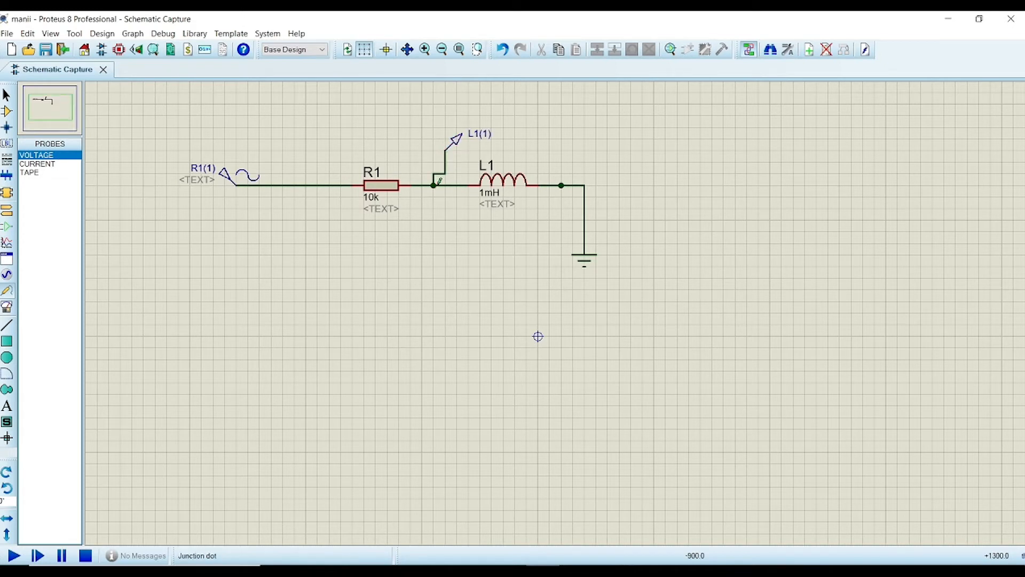
Step: Place a current probe on the wire between the sine generator and R1
left_click(50, 165)
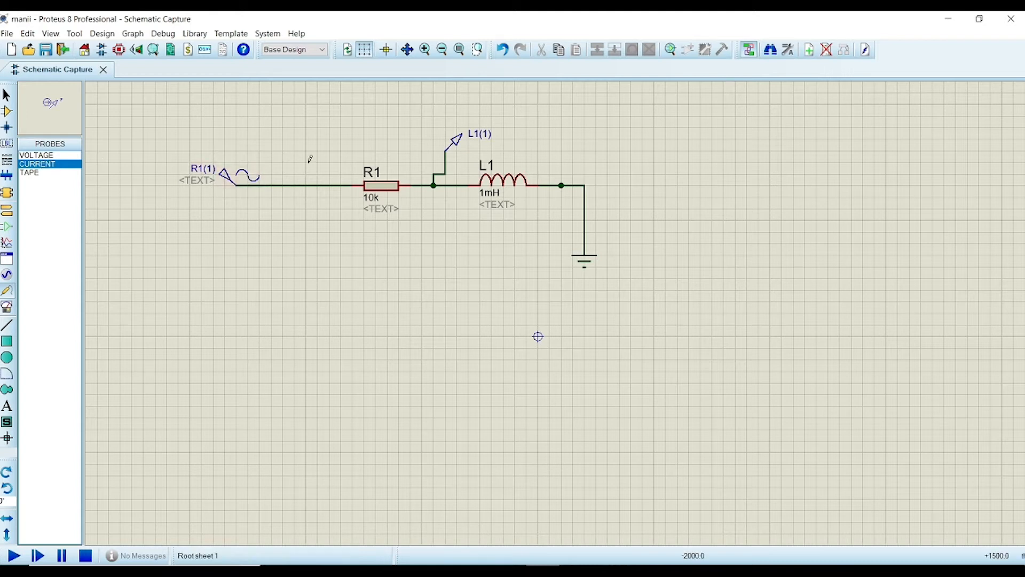
left_click(314, 185)
scroll(314, 185, "up", 3)
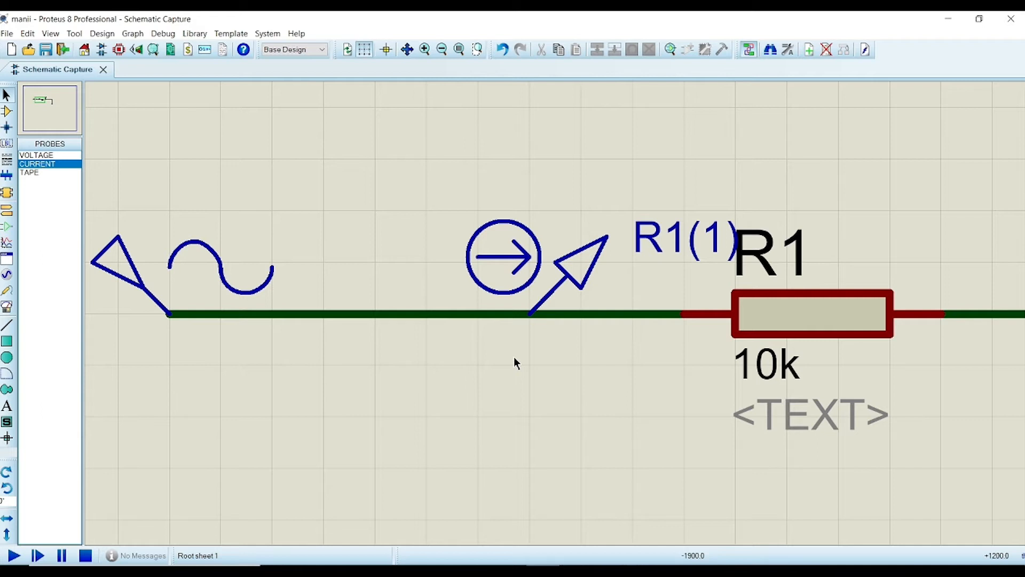
Step: Try simulating with a second current probe, rotated 90°, on the wire after L1, and delete that probe
scroll(514, 362, "down", 4)
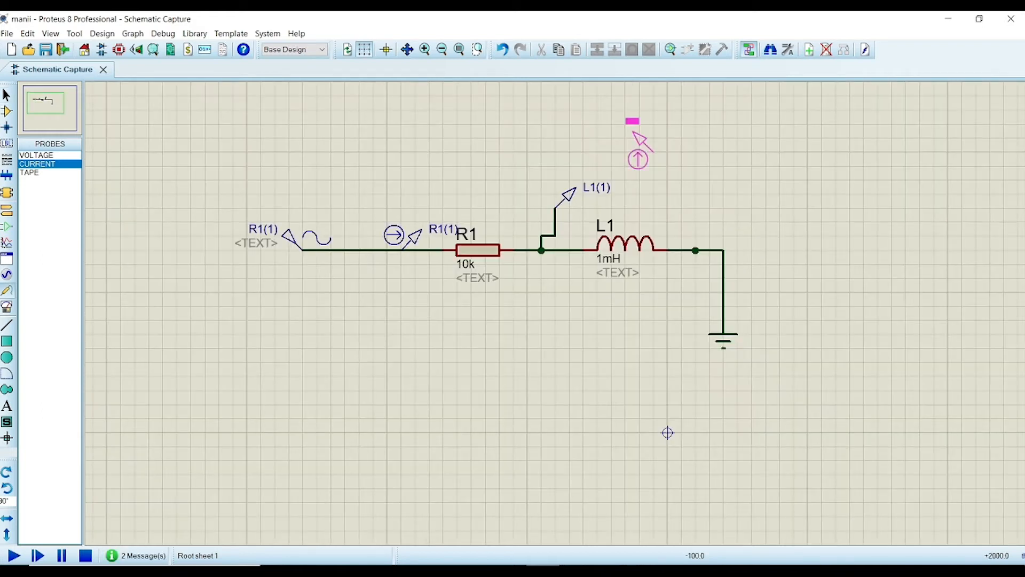
left_click(695, 250)
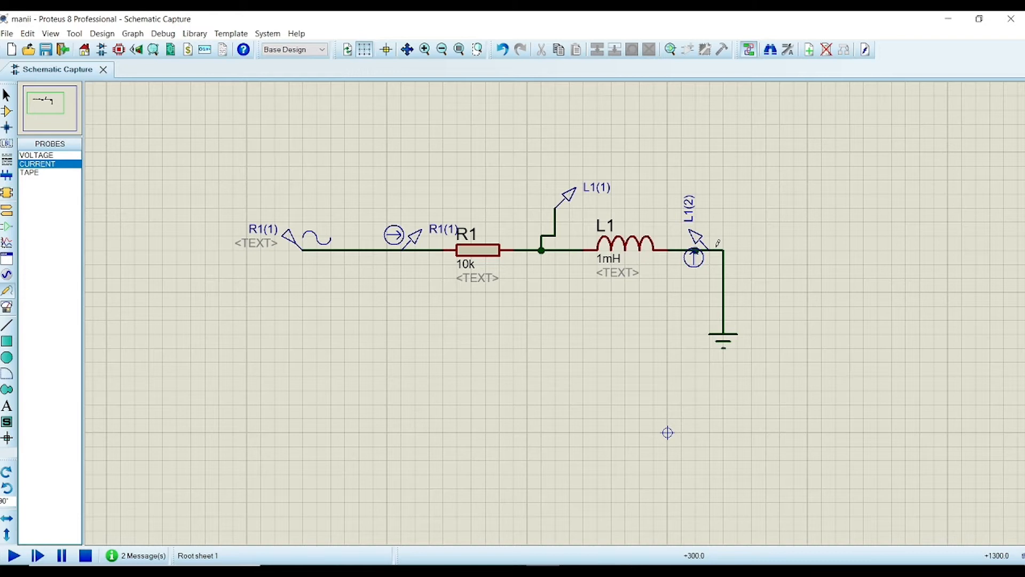
left_click(14, 557)
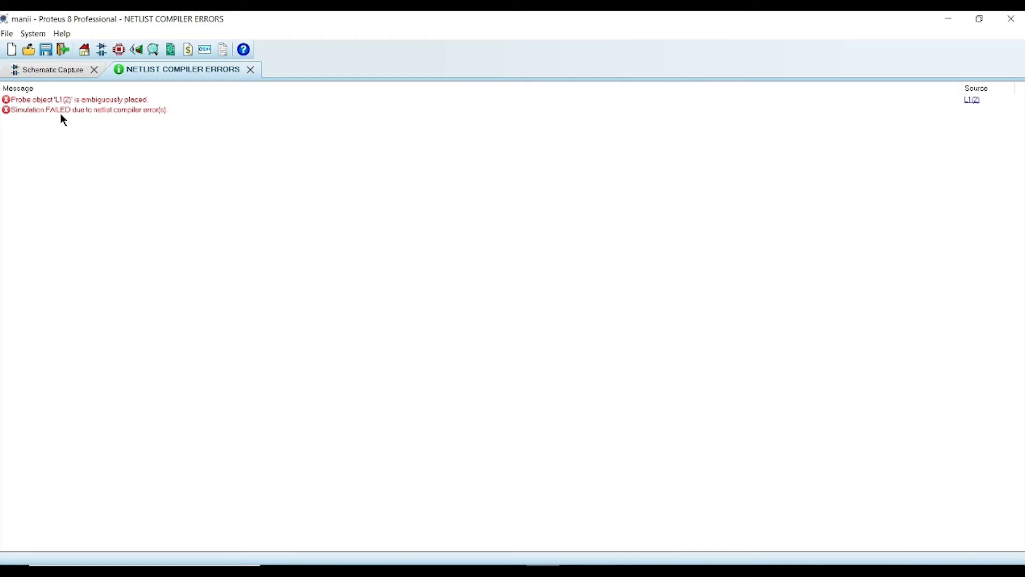
left_click(251, 70)
right_click(694, 246)
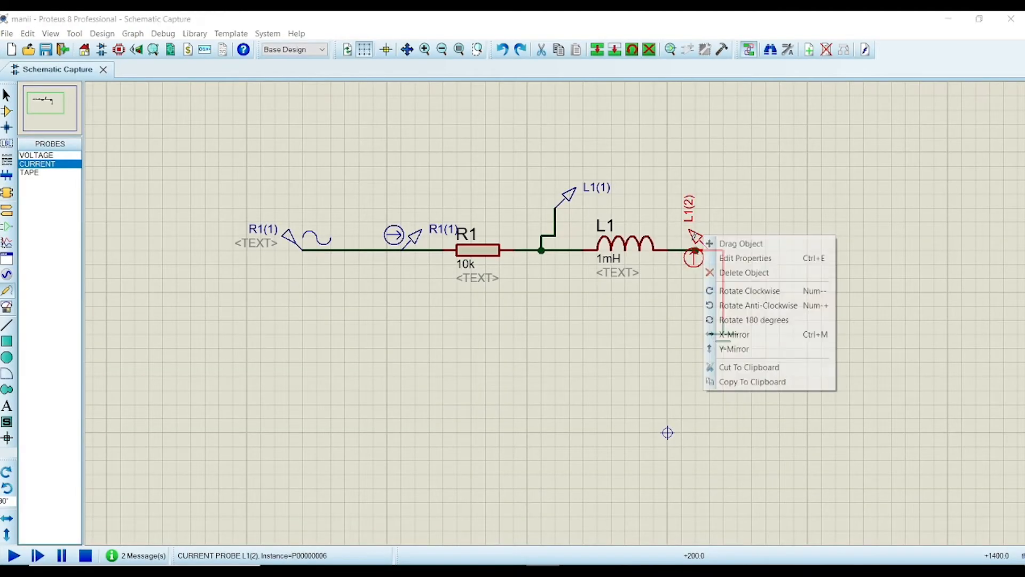
left_click(739, 272)
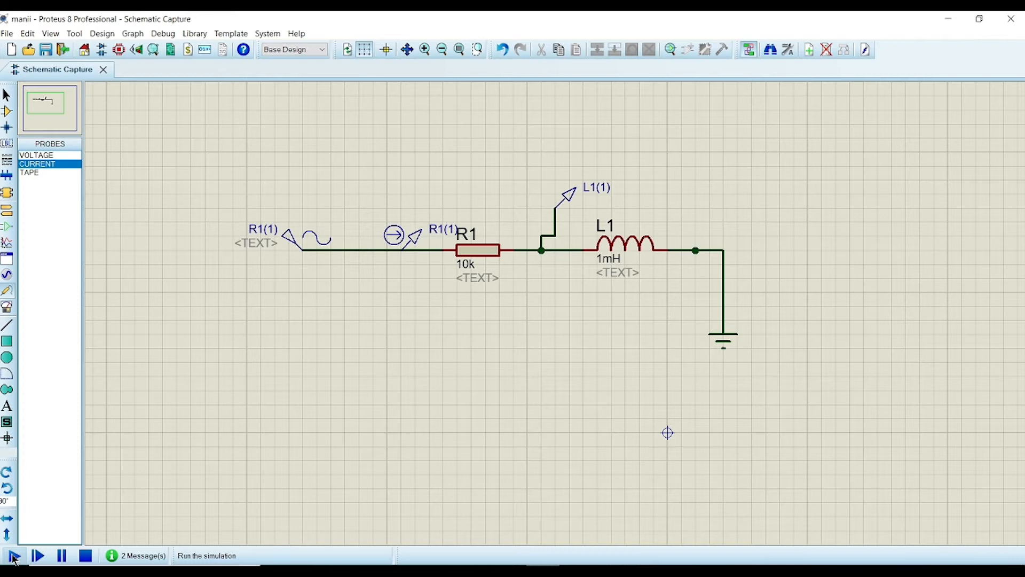
Step: Run the simulation to read the current and voltage probes, and stop it
left_click(14, 557)
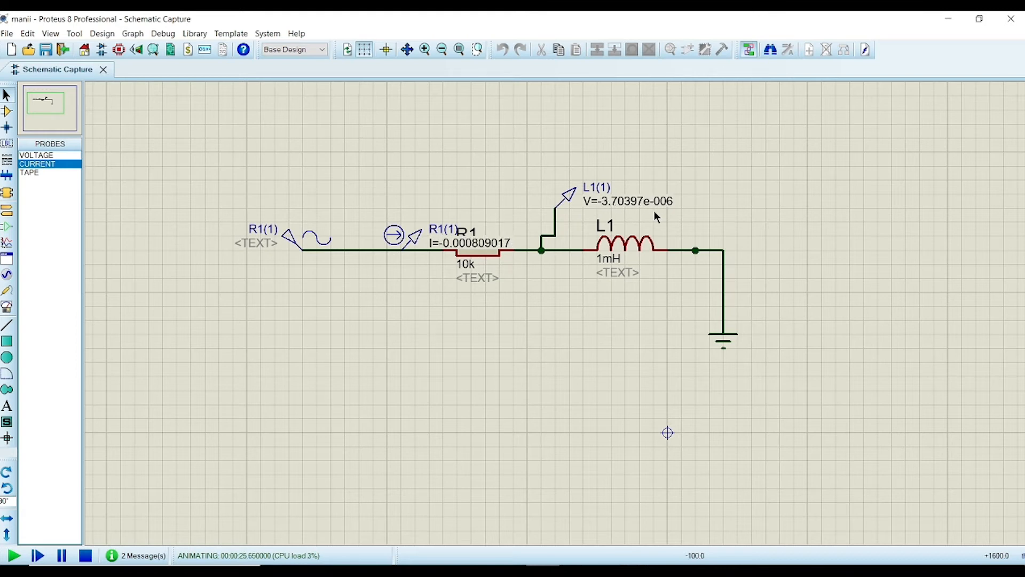
left_click(85, 557)
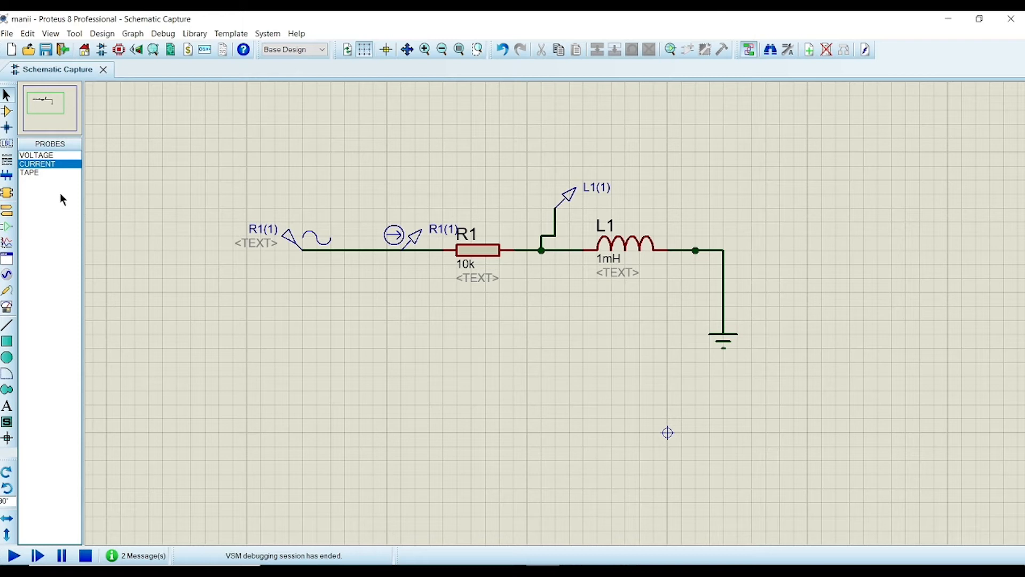
Step: Draw a large ANALOGUE graph to the right of the circuit and add the R1 current probe to it
left_click(3, 247)
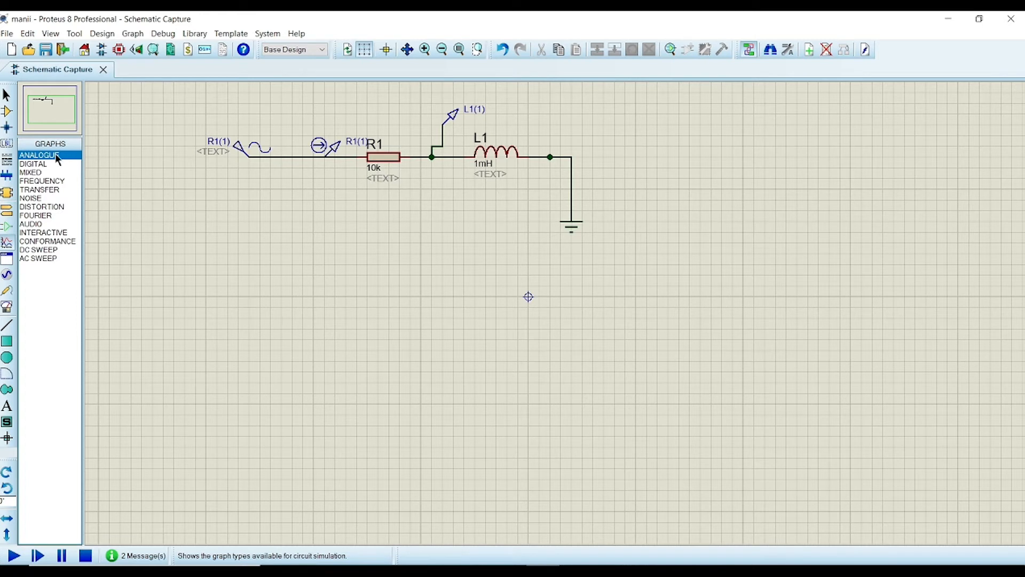
left_click_drag(635, 167, 1000, 532)
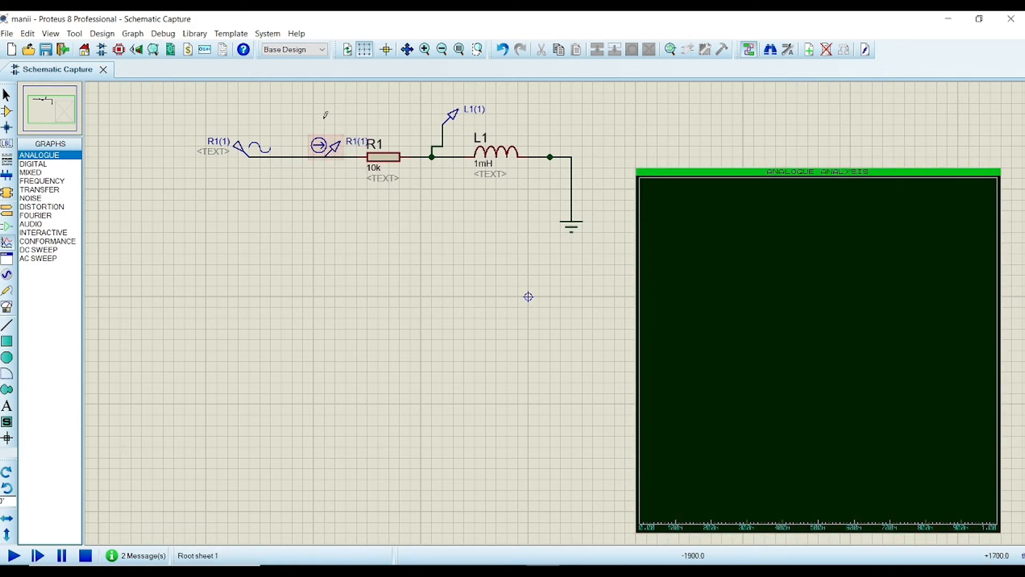
right_click(348, 139)
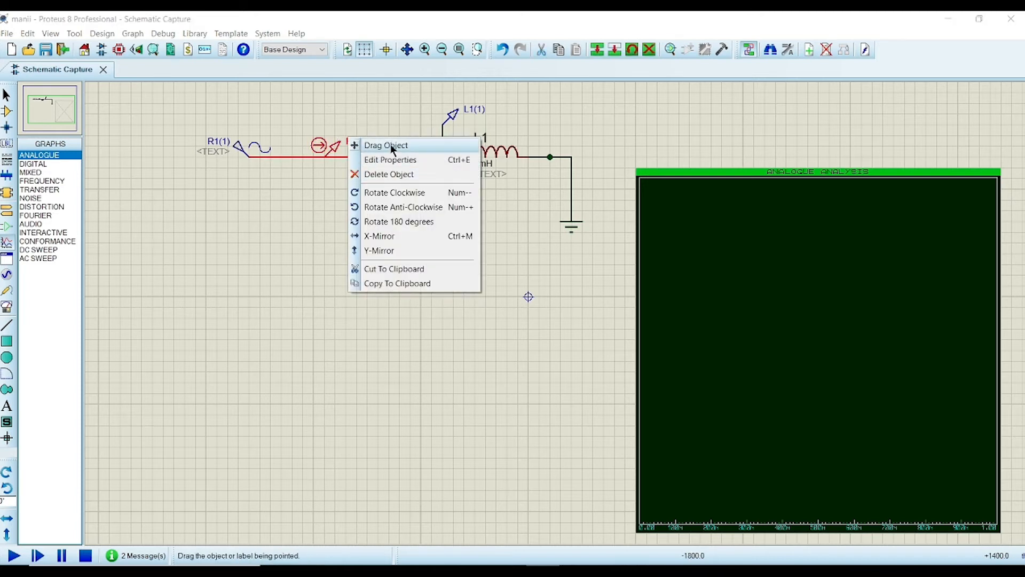
left_click(393, 145)
left_click(719, 224)
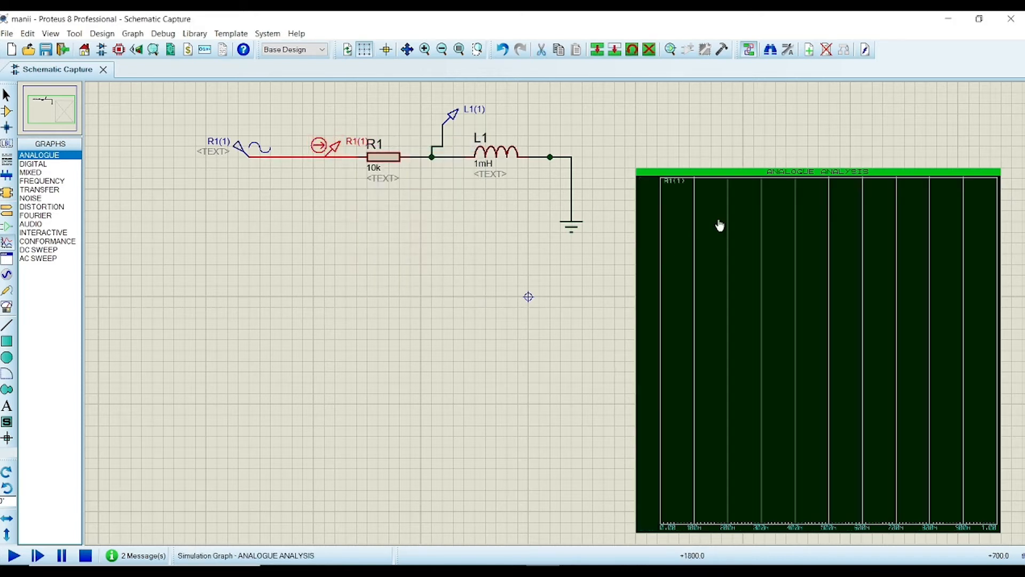
Step: Add the L1 voltage probe to the analogue graph and simulate the graph
right_click(466, 110)
left_click(496, 119)
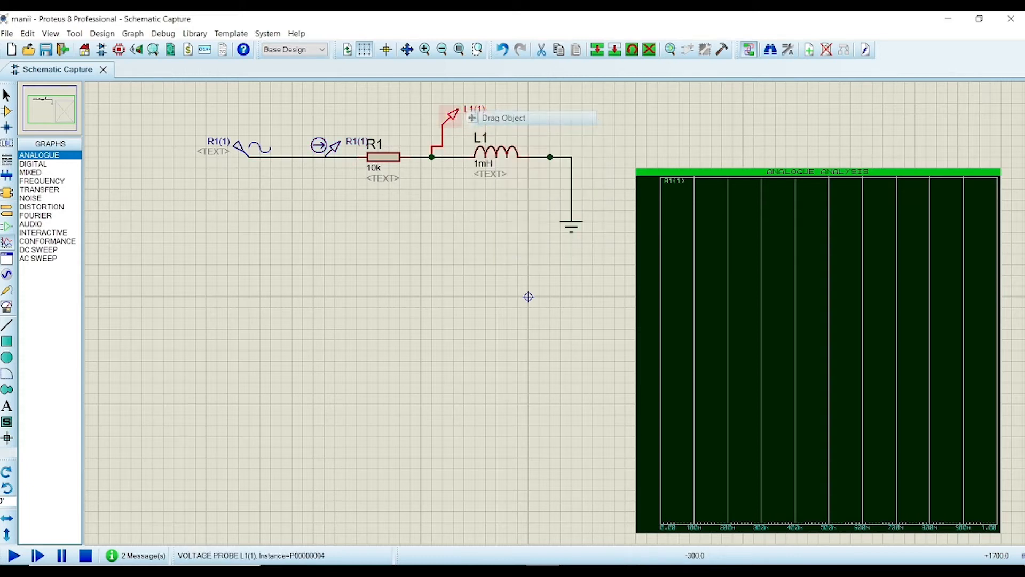
left_click(694, 239)
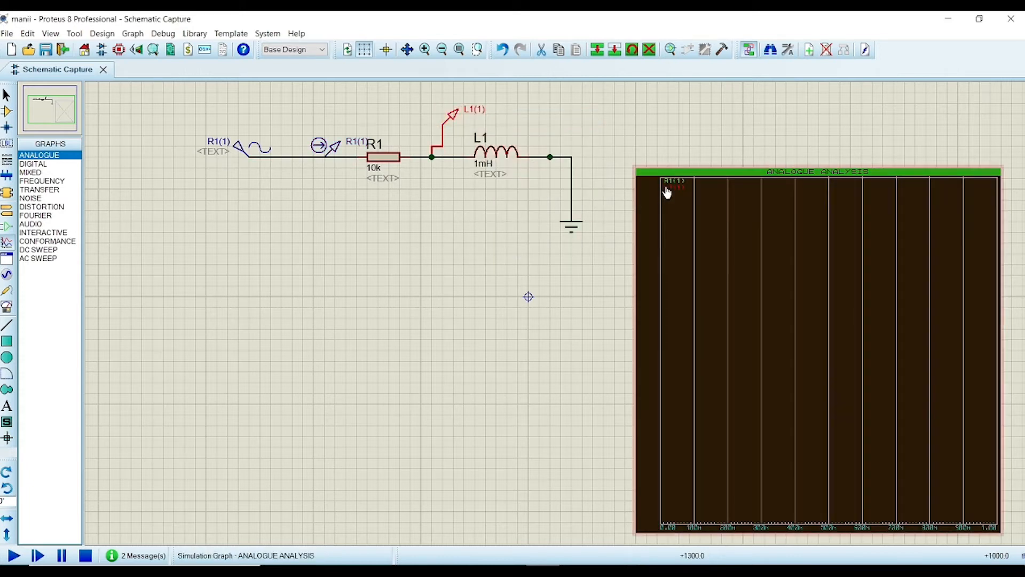
left_click(697, 279)
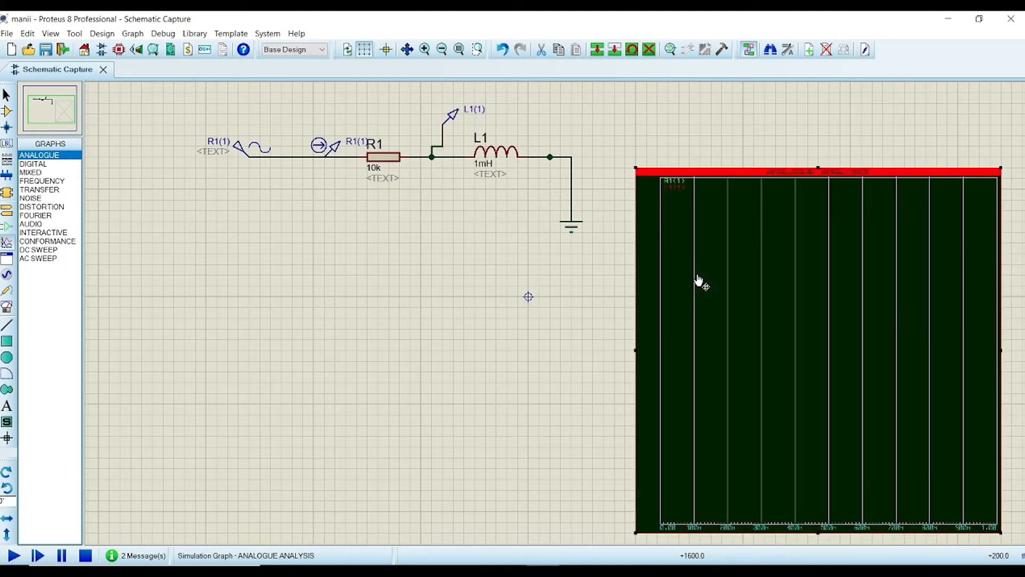
key("space")
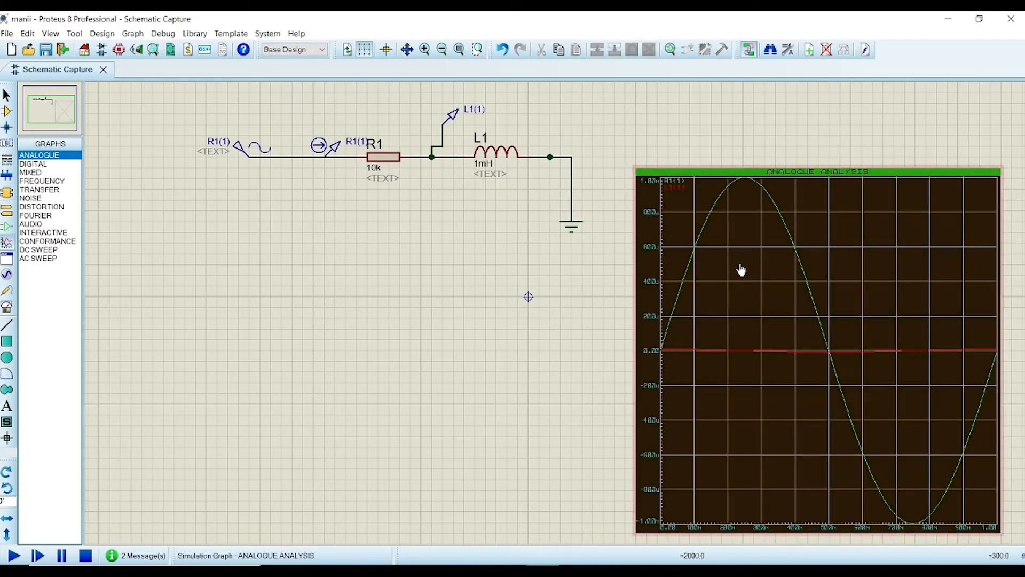
Step: Simulate the analogue graph again, maximize it and place a cursor just past the sine trace's first peak
right_click(744, 268)
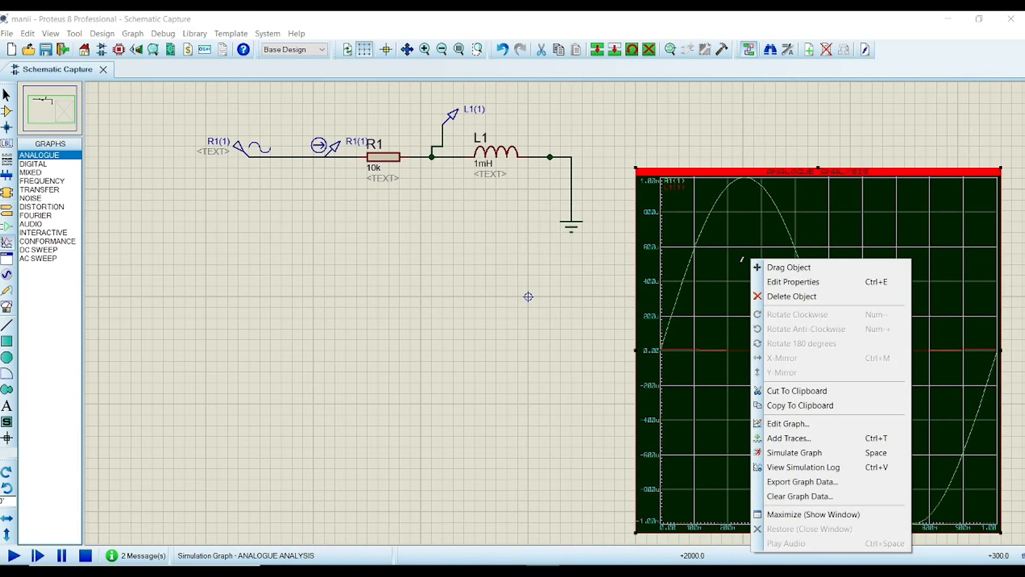
left_click(816, 453)
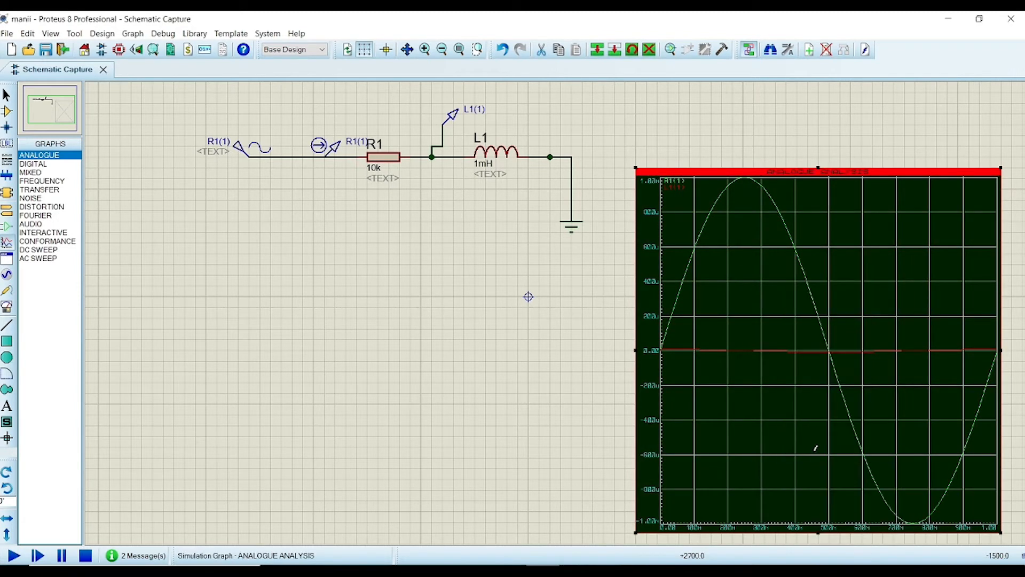
right_click(728, 275)
left_click(789, 527)
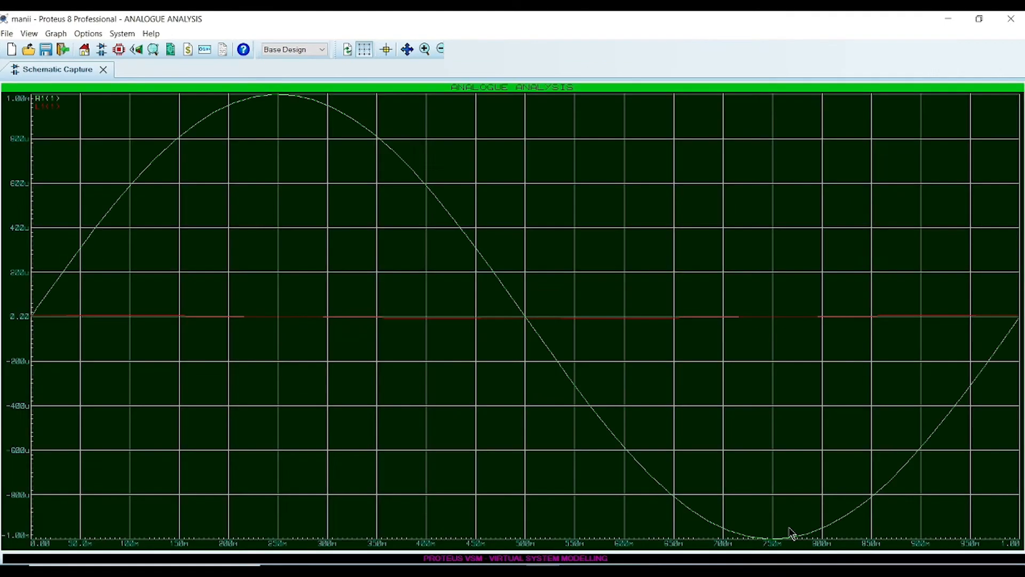
left_click(313, 389)
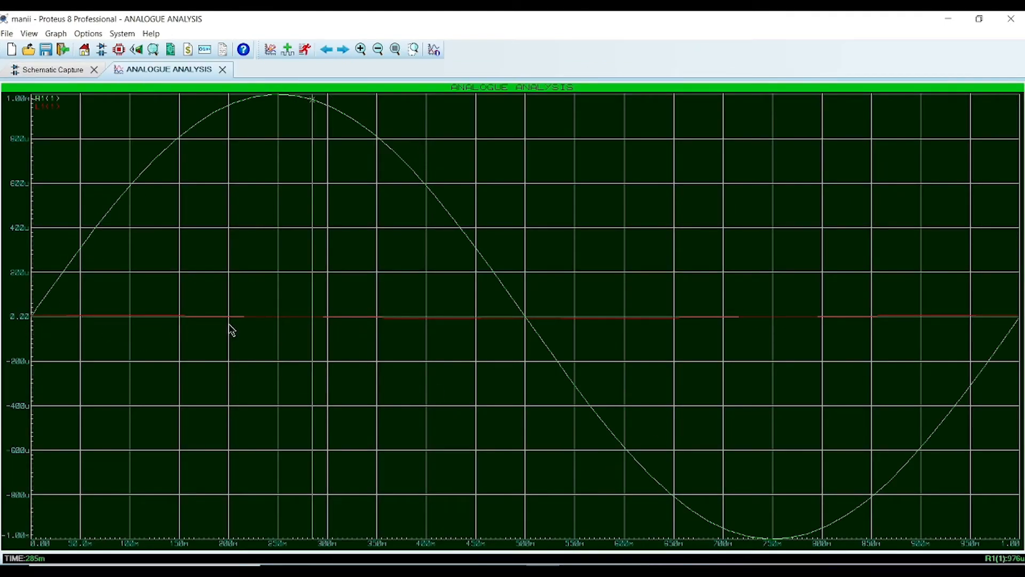
Step: Set the graph's stop time to 5, lock the left Y-axis values at -1m and 1m, and re-simulate it
right_click(282, 242)
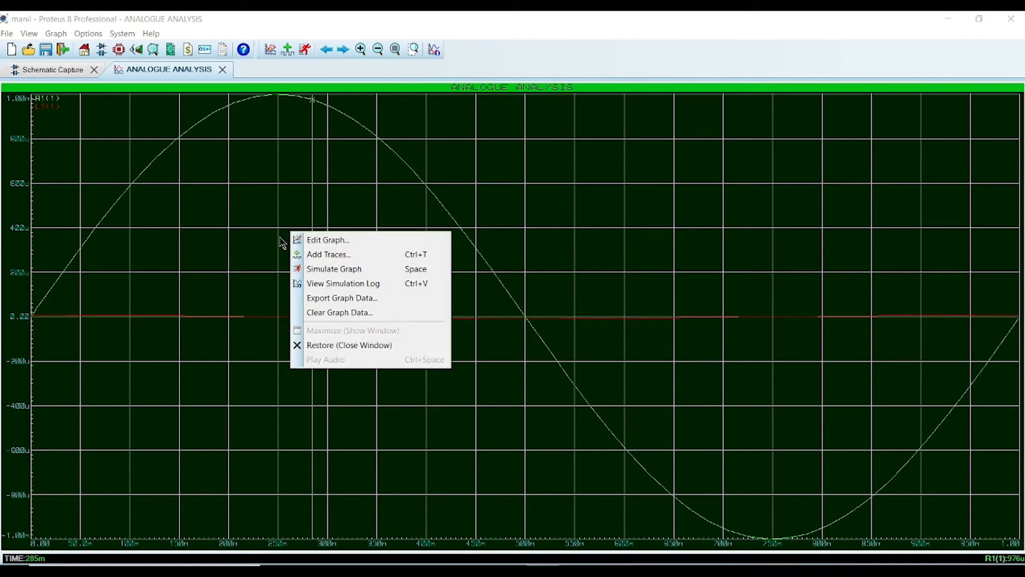
left_click(338, 238)
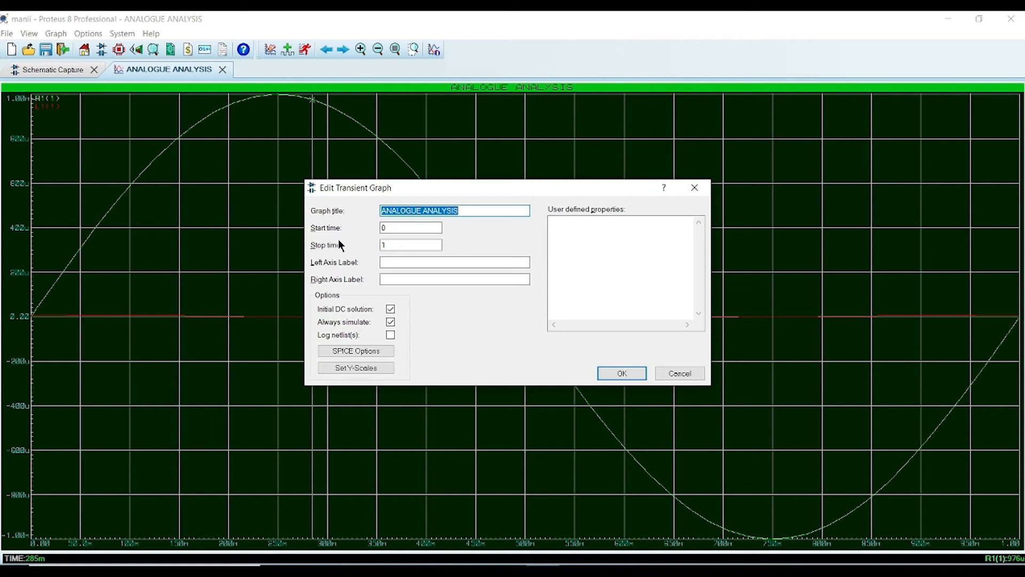
left_click(389, 243)
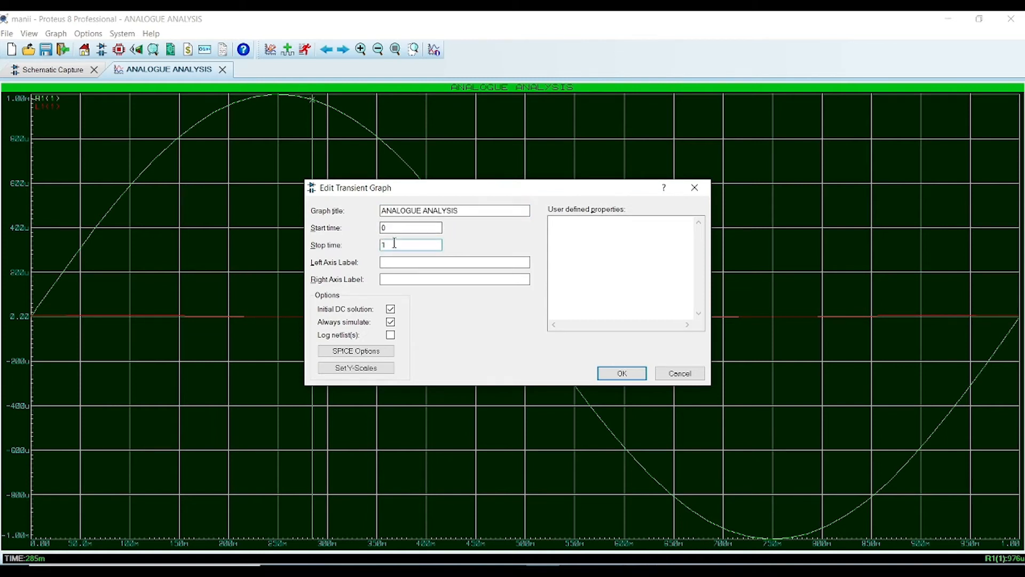
type("5")
left_click(329, 369)
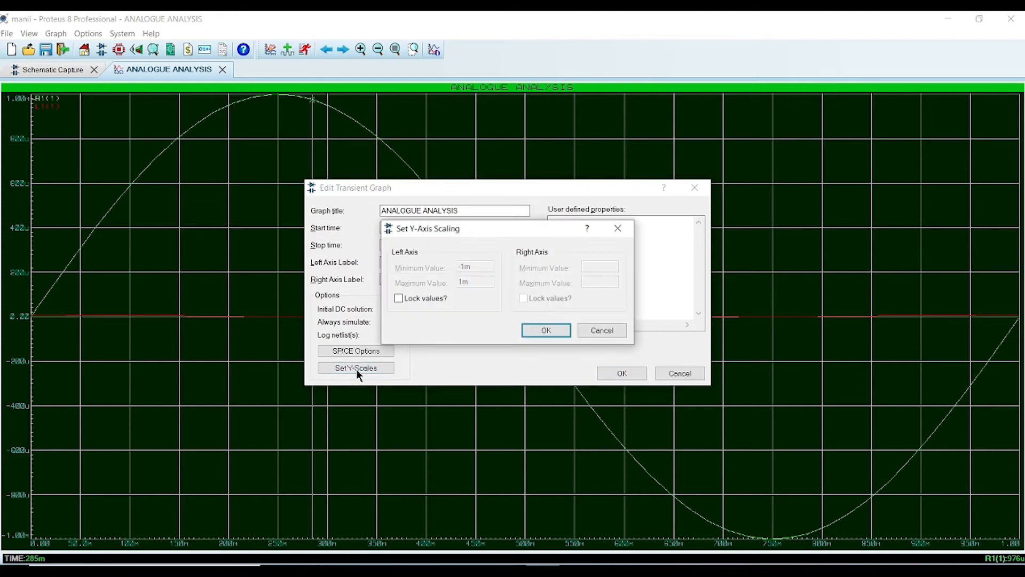
left_click(407, 302)
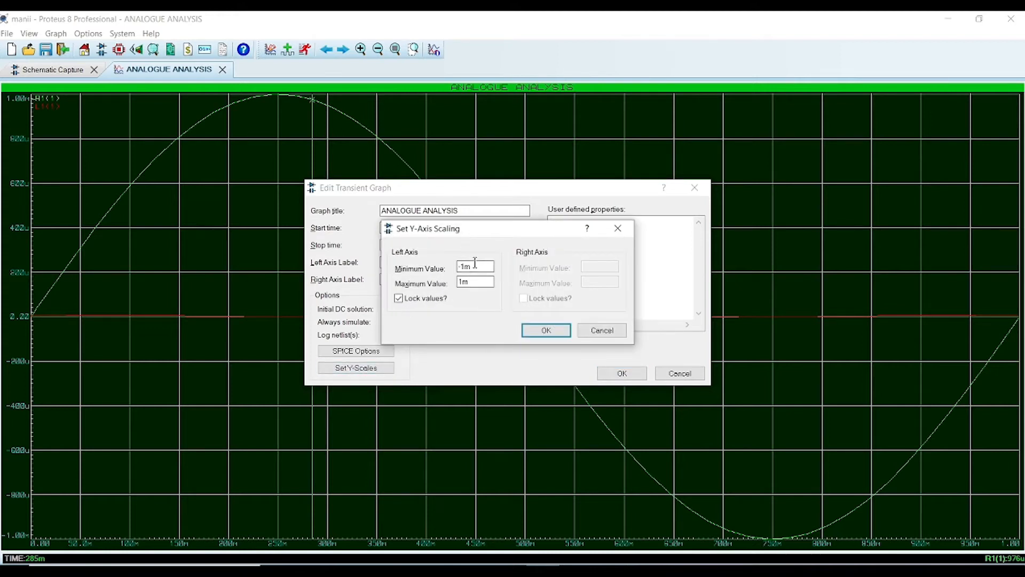
left_click(529, 330)
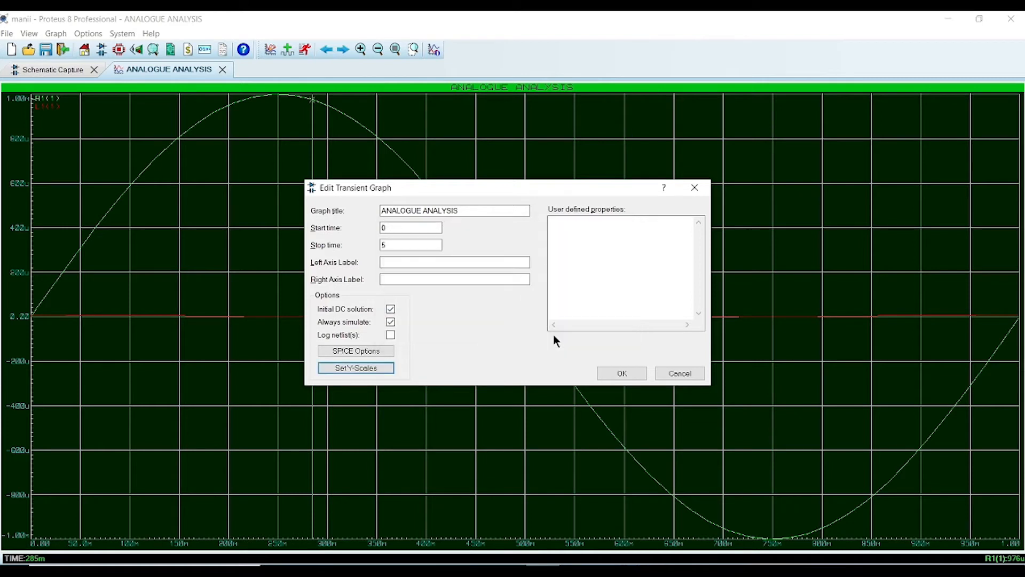
key("Return")
key("space")
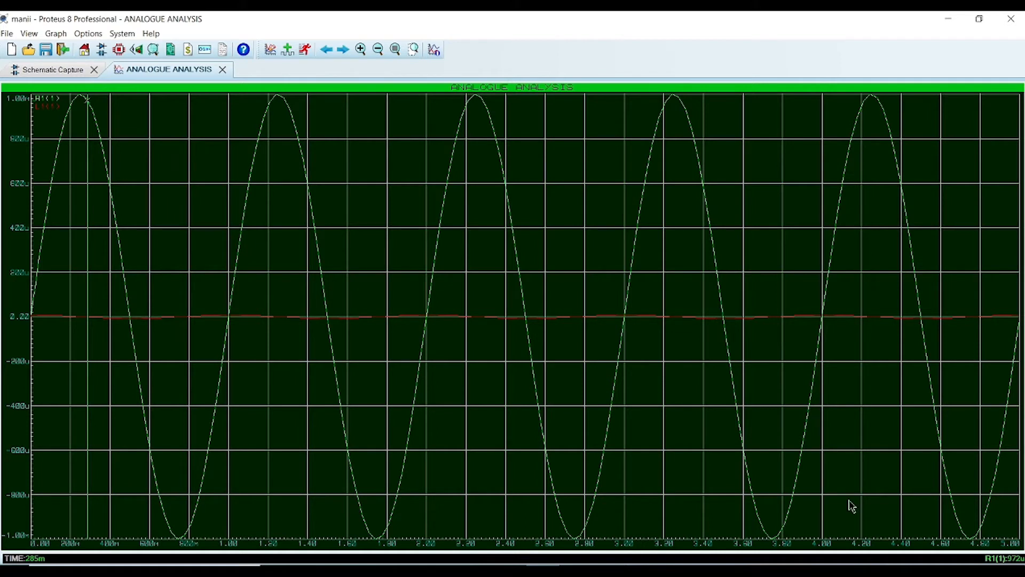
Step: Close the maximized graph and export its data to Documents under the file name graph
left_click(222, 69)
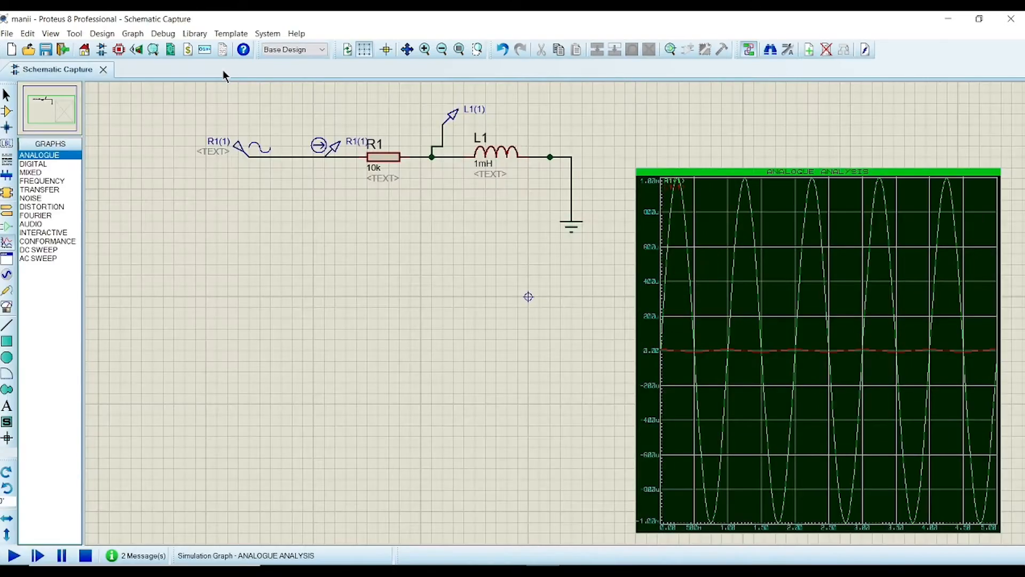
right_click(730, 238)
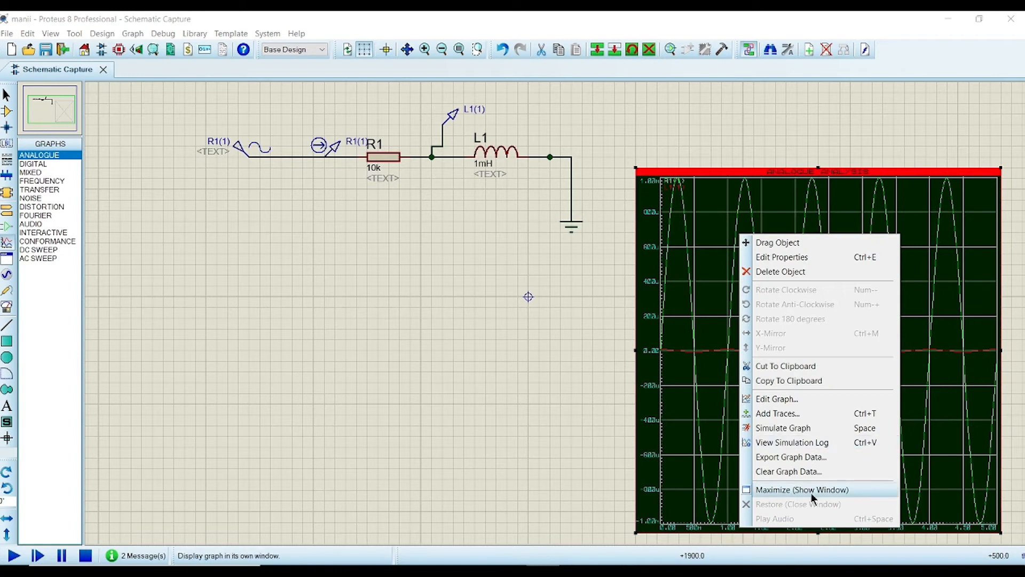
left_click(801, 457)
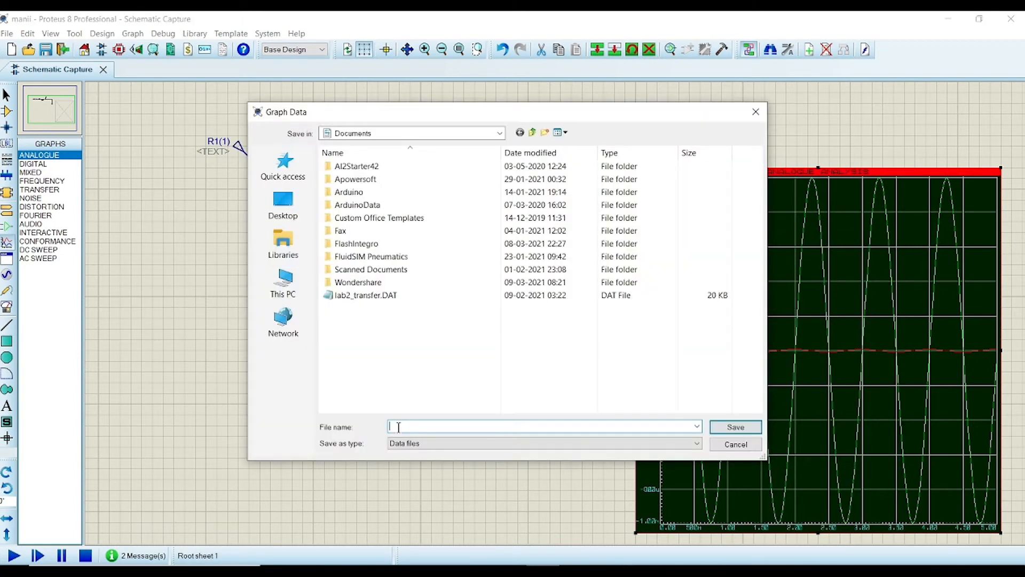
type("graph")
left_click(736, 429)
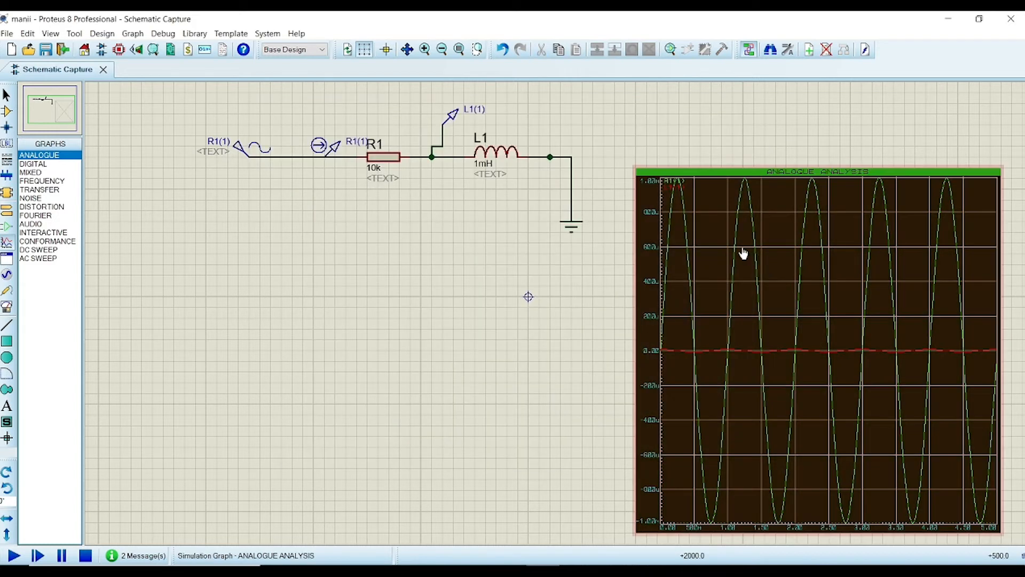
Step: Delete the analogue graph from the schematic and place an OSCILLOSCOPE in the free area beyond the ground branch
left_click(742, 254)
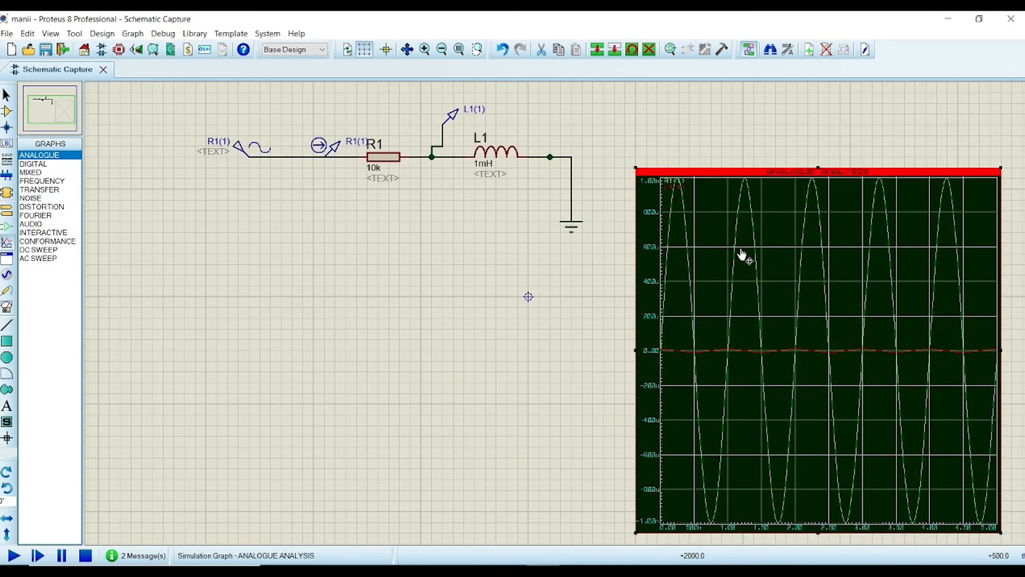
key("Delete")
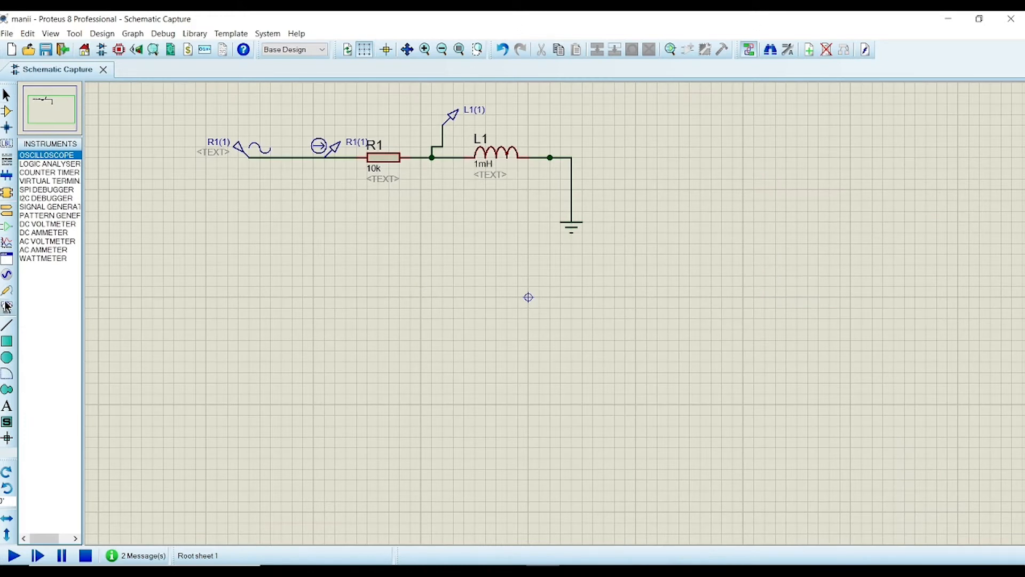
left_click(66, 156)
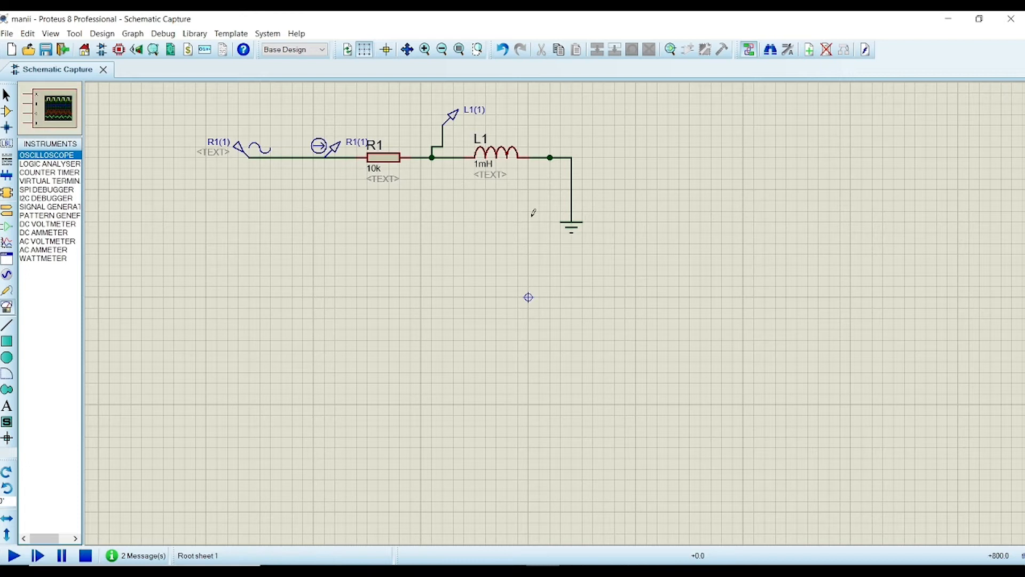
left_click(773, 220)
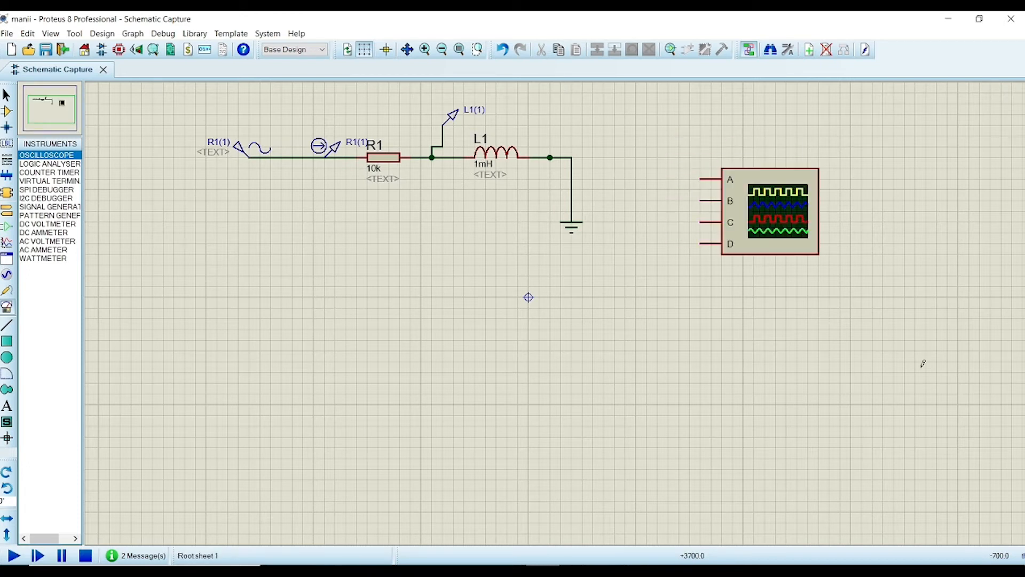
Step: Replace the current probe before R1 with a voltage probe placed above the wire and connected to it
right_click(332, 149)
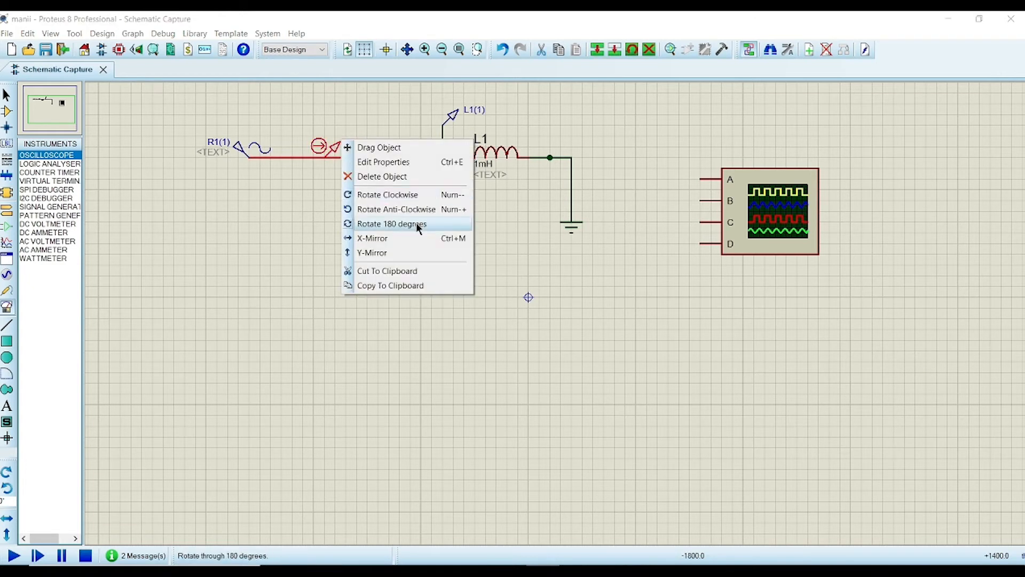
left_click(395, 177)
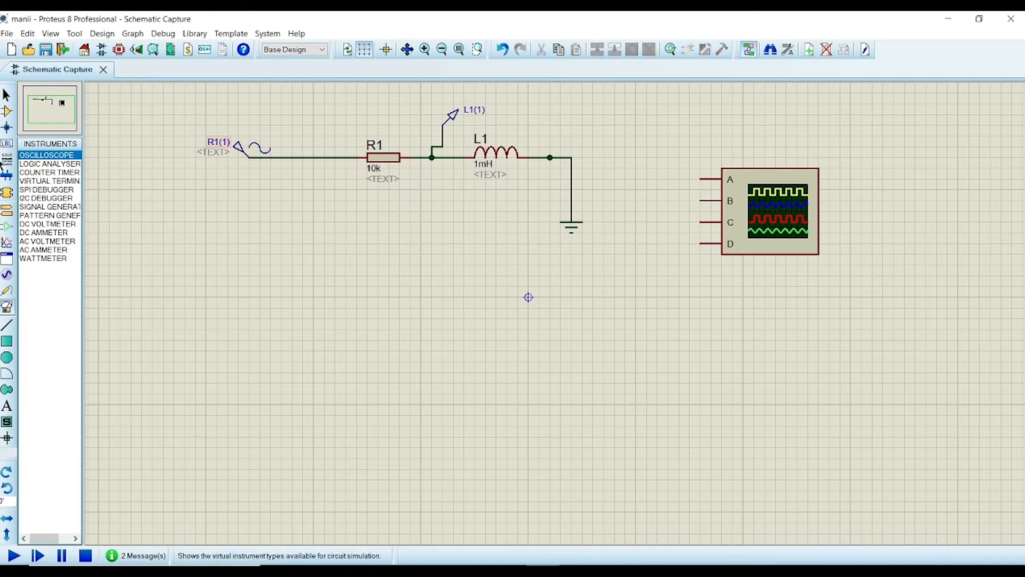
left_click(7, 292)
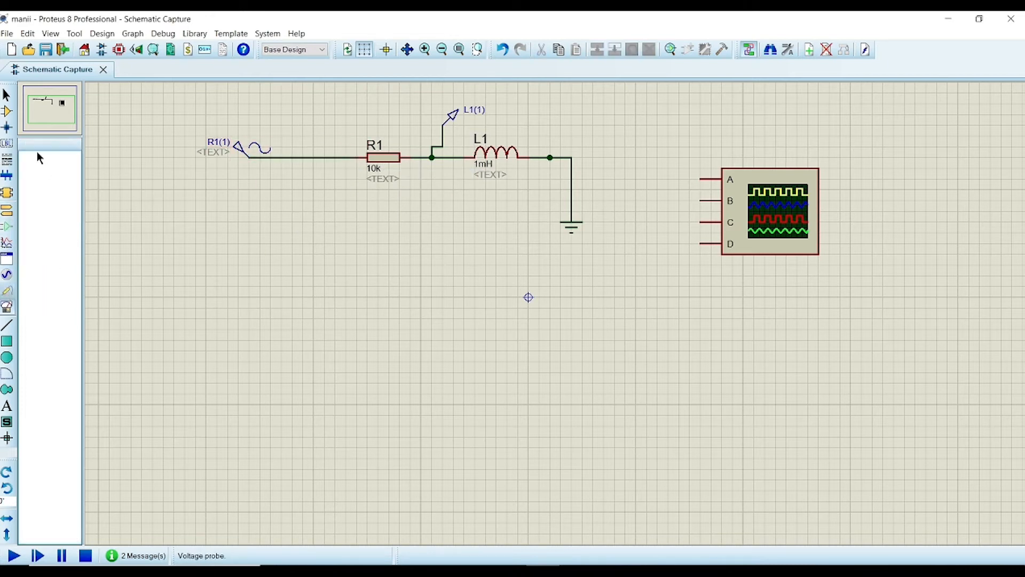
double_click(333, 114)
left_click(335, 114)
left_click(314, 158)
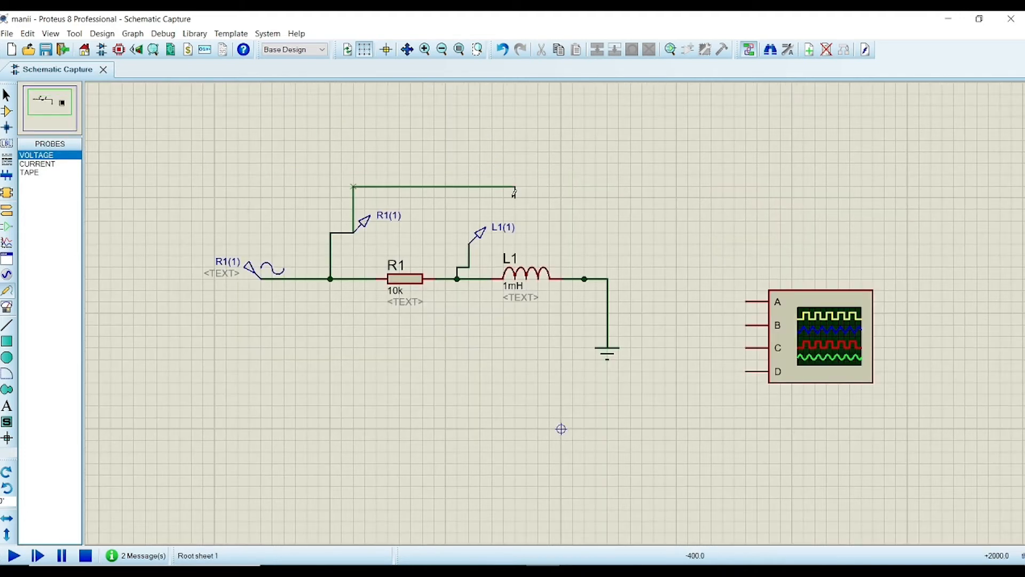
Step: Wire the R1 voltage probe to oscilloscope channel A and the L1 voltage probe to channel B
left_click(743, 301)
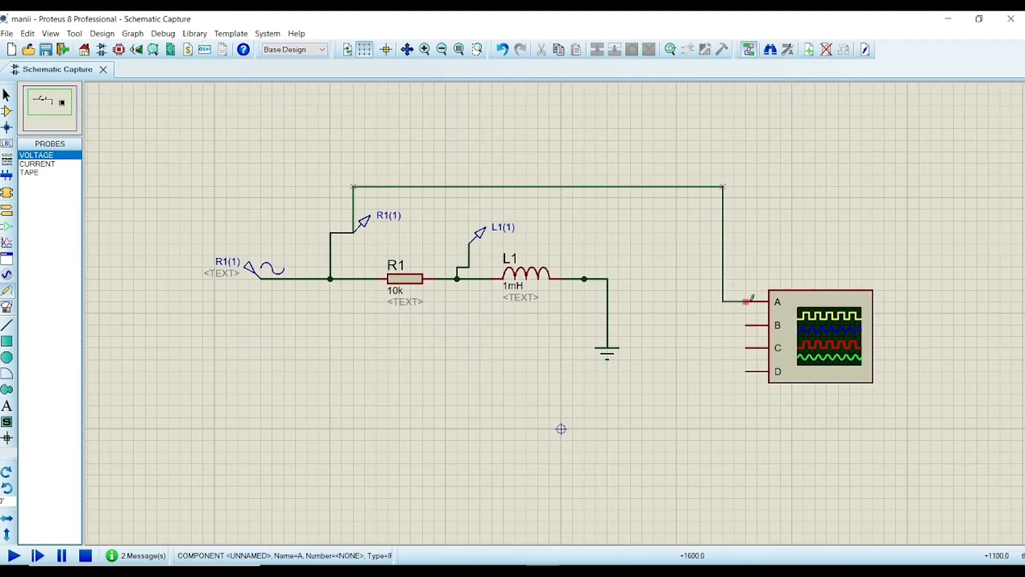
left_click(470, 240)
left_click(666, 325)
left_click(746, 324)
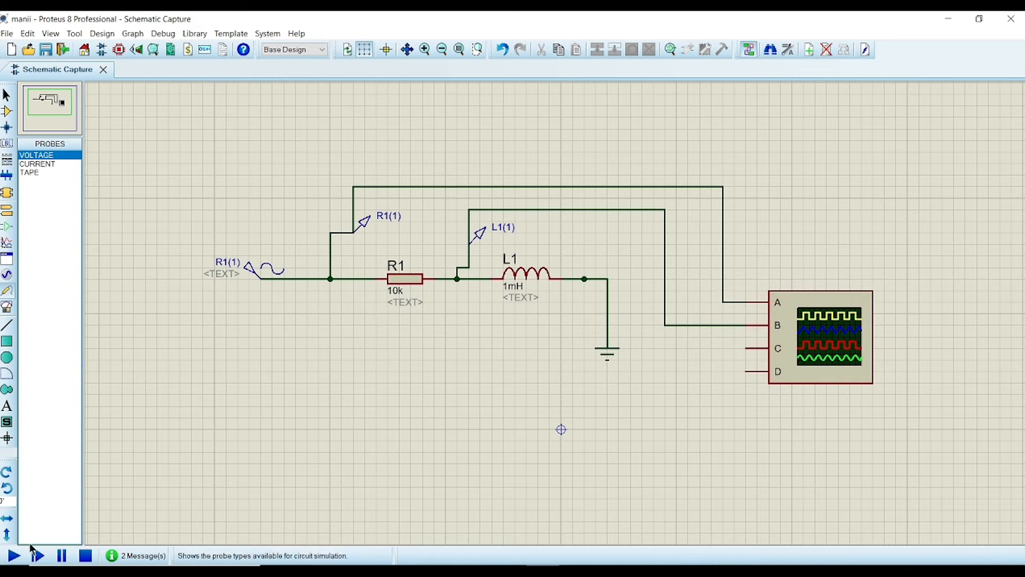
Step: Run the simulation, set the oscilloscope's timebase to 0.2 s per division, and switch channels C and D off
left_click(14, 557)
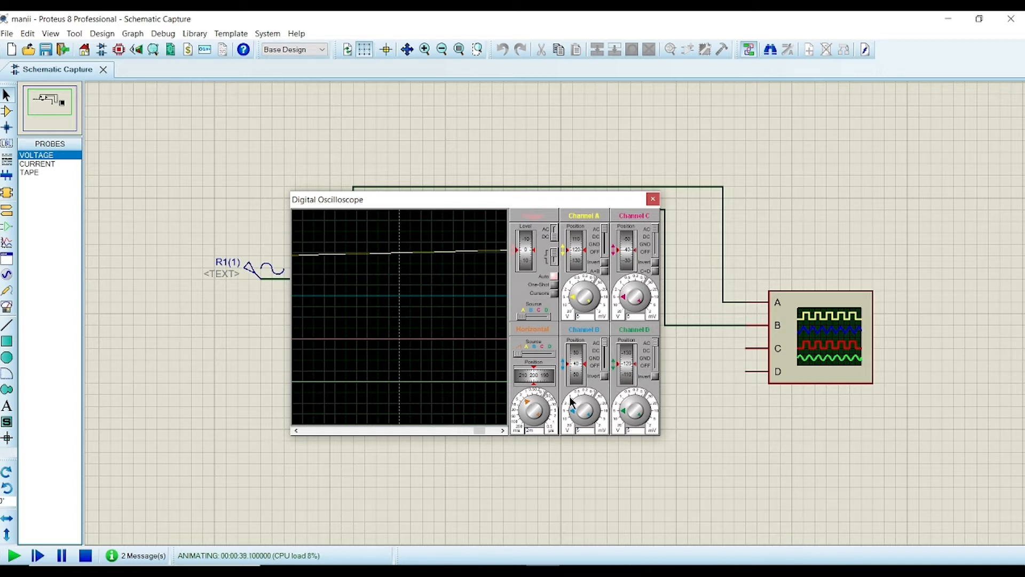
left_click(527, 404)
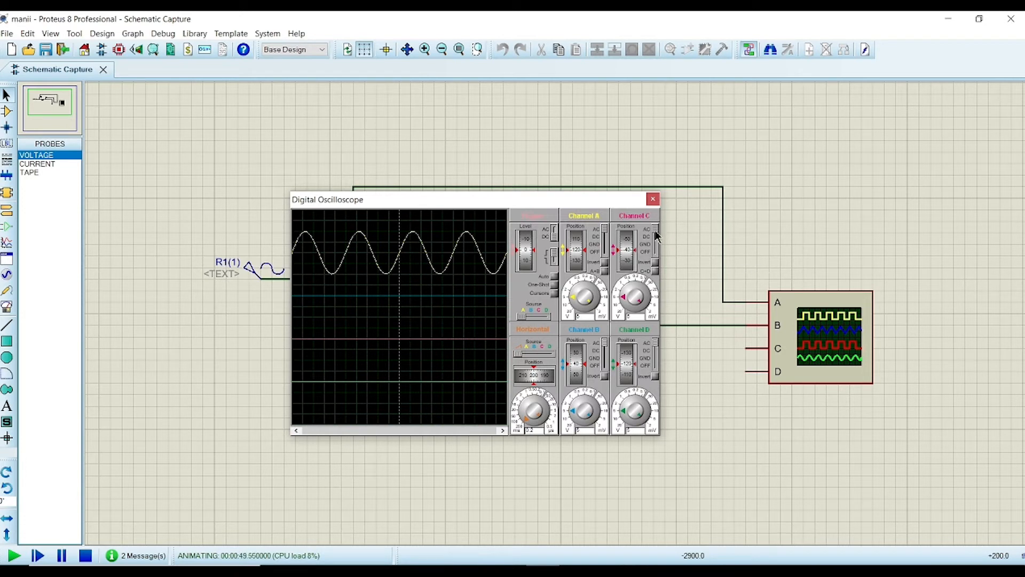
left_click_drag(655, 232, 655, 258)
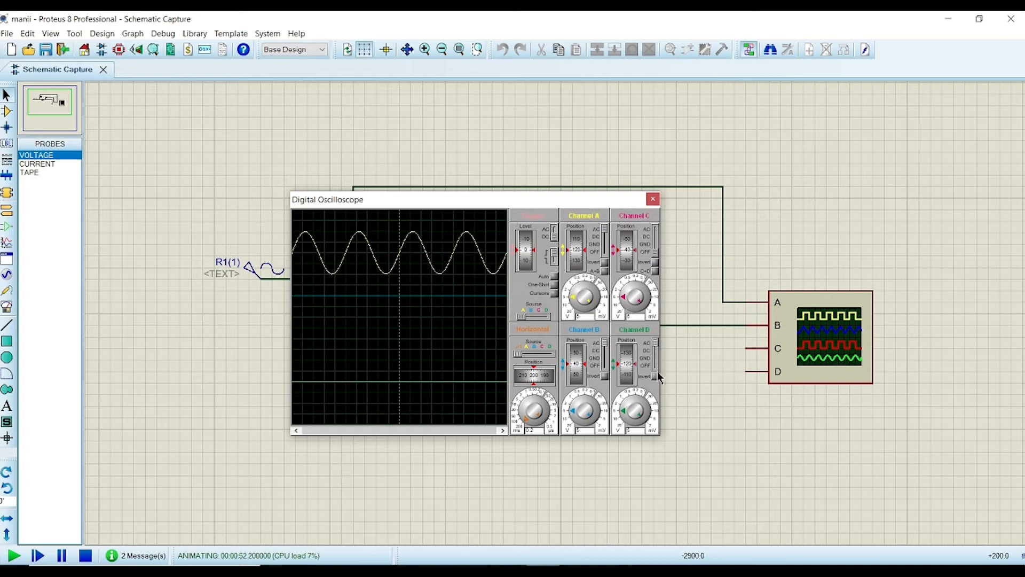
left_click_drag(655, 343, 656, 369)
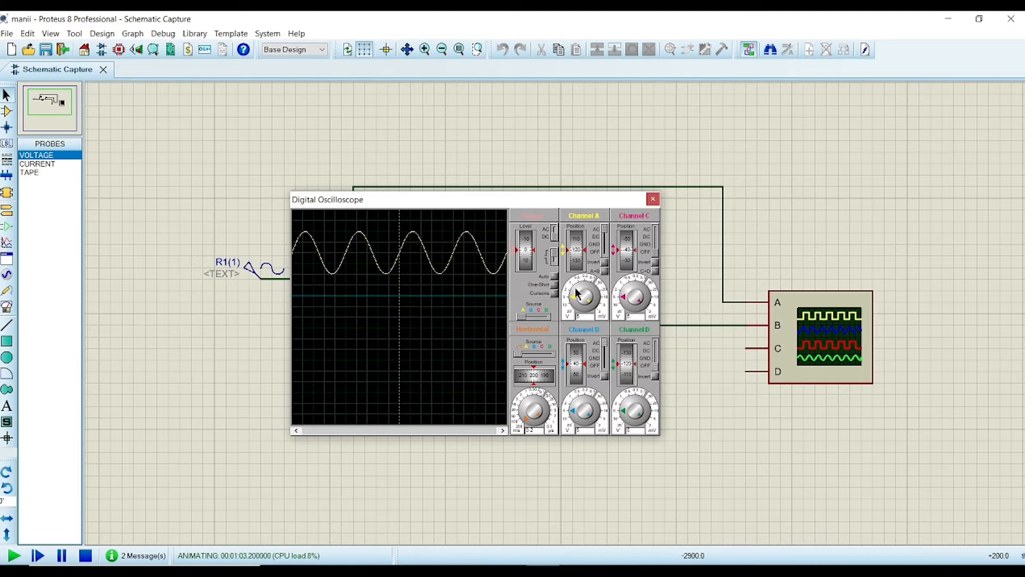
Step: Lower the channel B and channel A traces, and try channel A at 2 V per division before restoring 5 V
mouse_move(577, 360)
left_mouse_down()
mouse_move(577, 349)
mouse_move(573, 389)
left_mouse_up()
left_click_drag(576, 246, 576, 258)
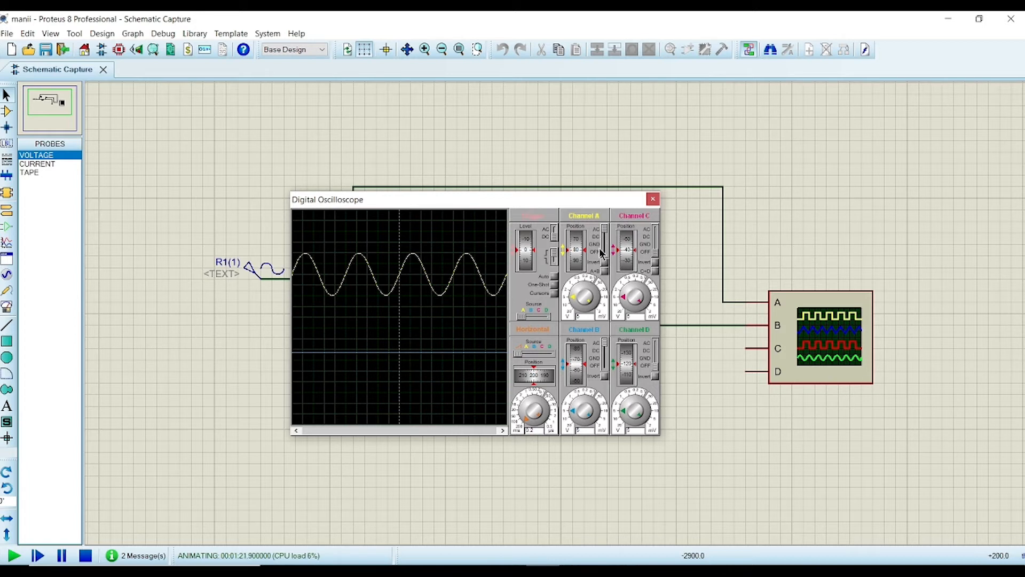
left_click(575, 298)
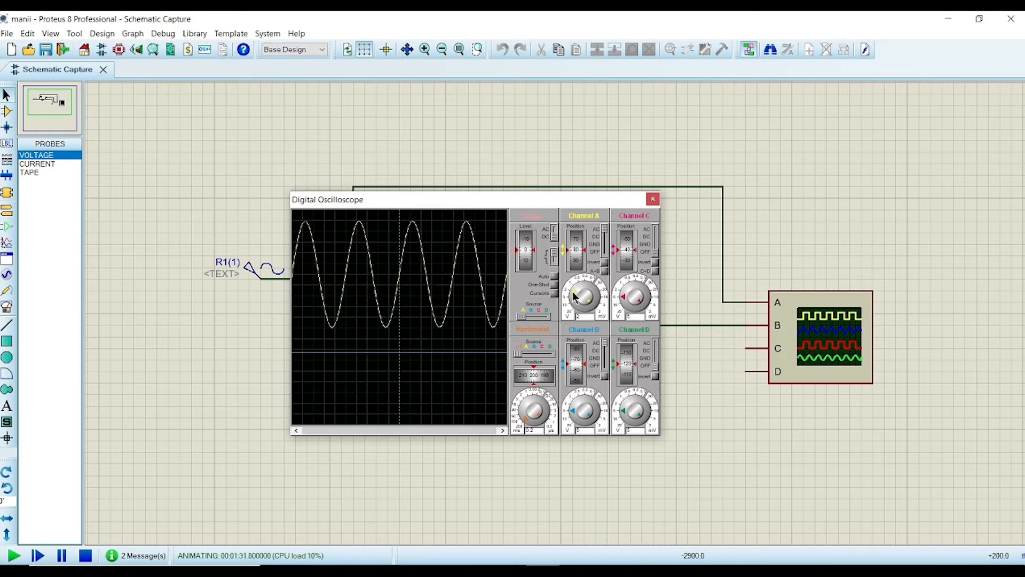
mouse_move(573, 293)
left_mouse_down()
mouse_move(580, 282)
mouse_move(575, 301)
left_mouse_up()
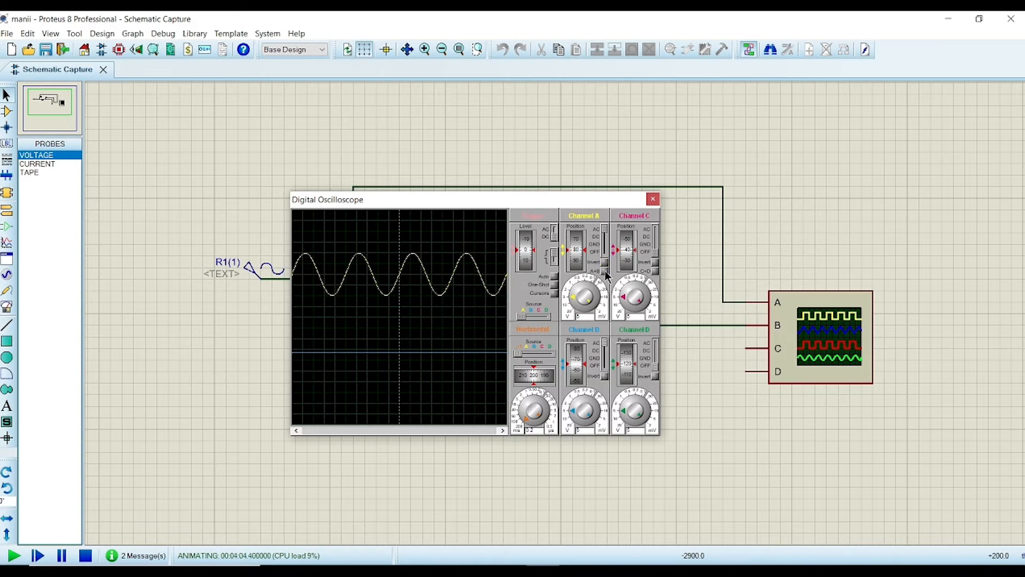
Step: Try the oscilloscope's A+B option and its Auto and One-Shot trigger modes
left_click(605, 272)
left_click(555, 276)
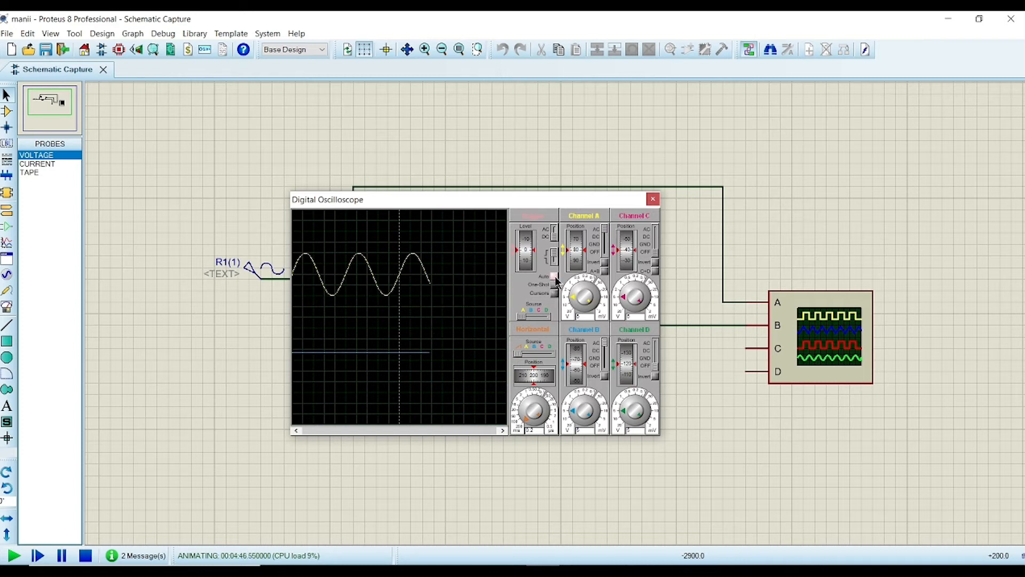
left_click(554, 277)
left_click(556, 286)
Step: Enable the oscilloscope cursors and place three of them around the channel A waveform to read time and voltage
left_click(554, 293)
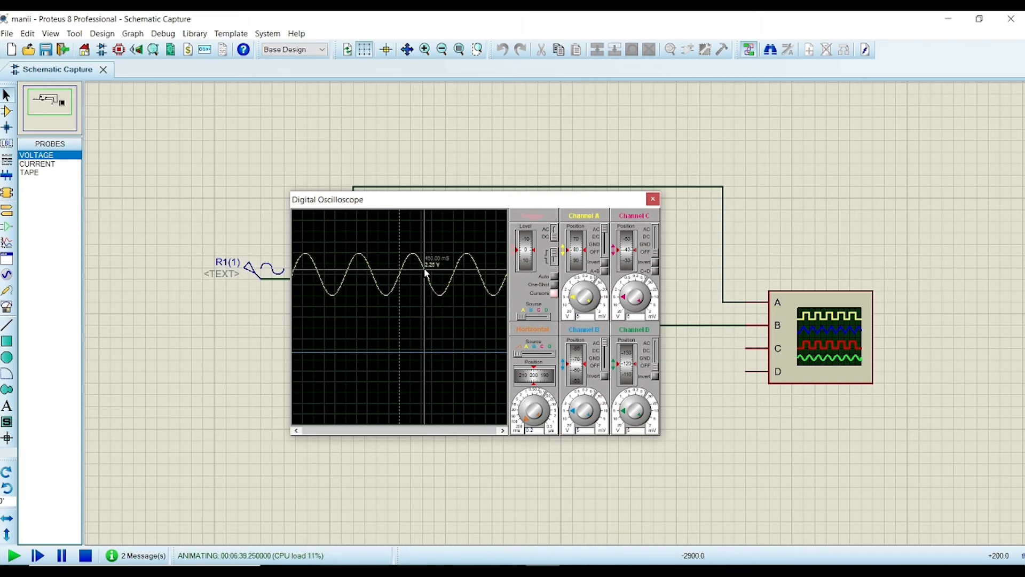
left_click(425, 270)
left_click(486, 285)
left_click(393, 278)
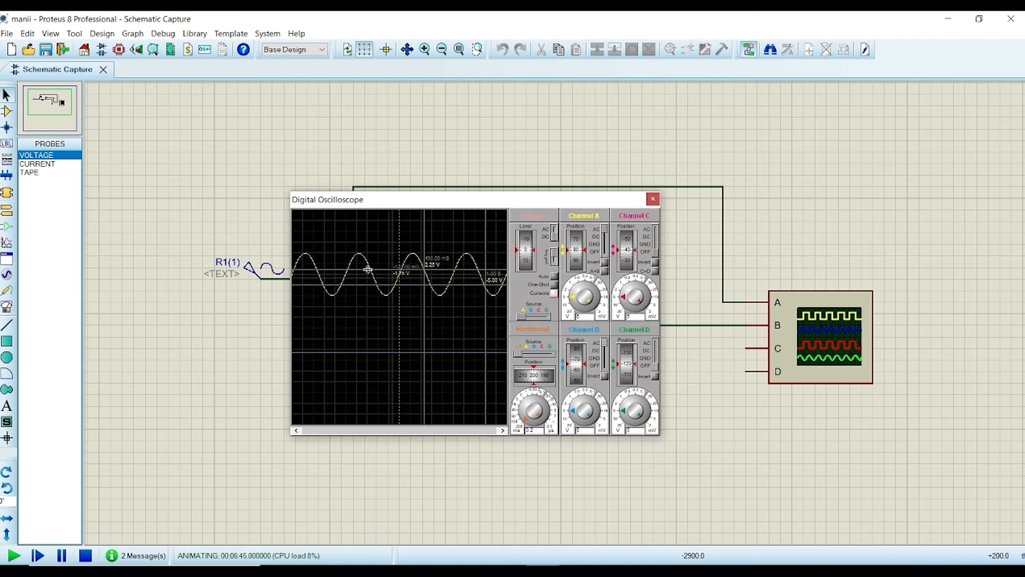
Step: Place more measurement cursors around the channel A trace and near the channel B trace, and switch the oscilloscope cursors off
left_click(368, 264)
left_click(338, 289)
left_click(422, 351)
left_click(382, 325)
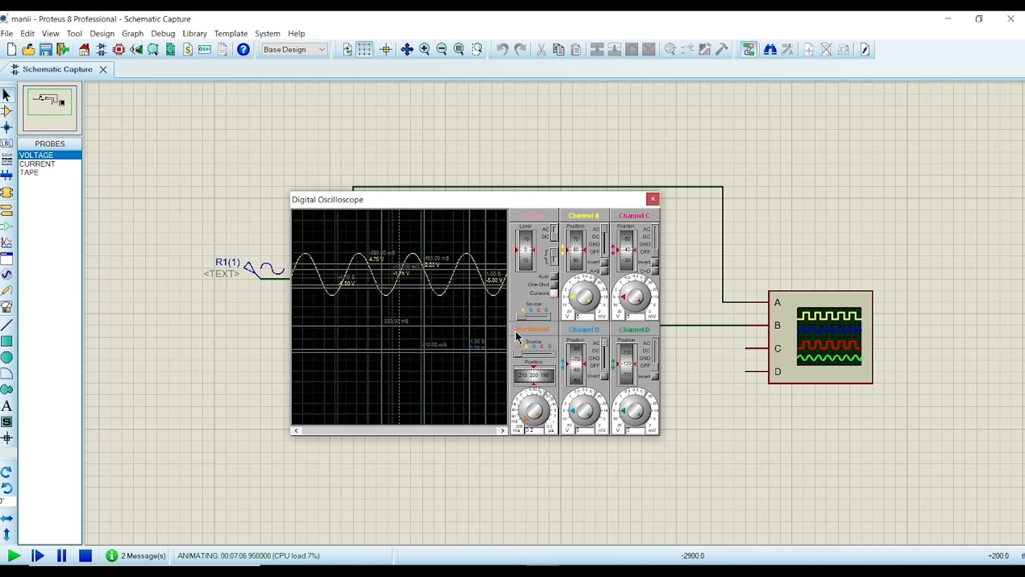
left_click(553, 293)
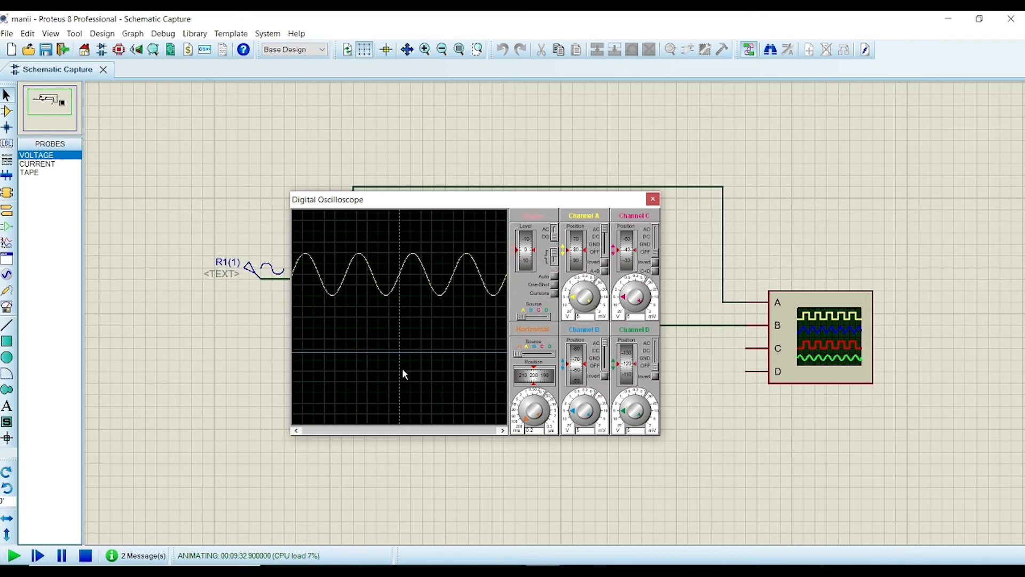
Step: Stop the simulation and clear the entire RL circuit with its oscilloscope from the sheet
left_click(86, 555)
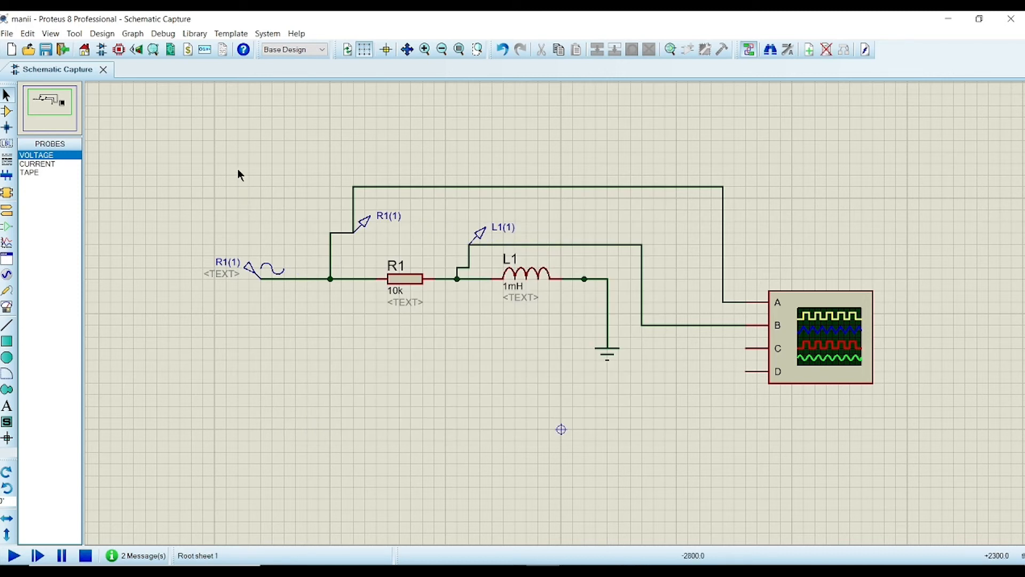
left_click_drag(226, 141, 914, 487)
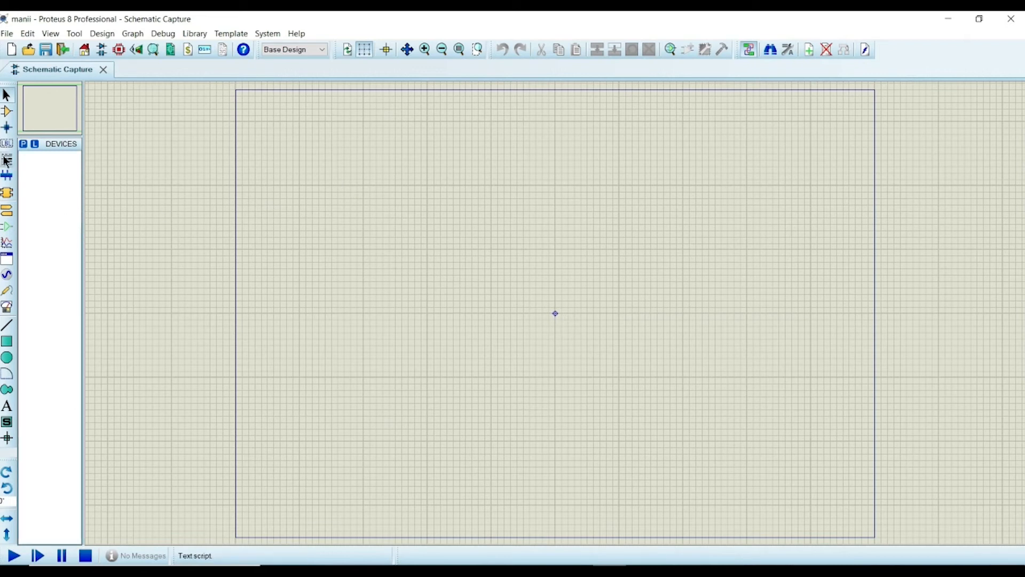
Step: Search the component library for "resistor" in the Generic sub-category and add RES from the DEVICE library to the device list
left_click(6, 113)
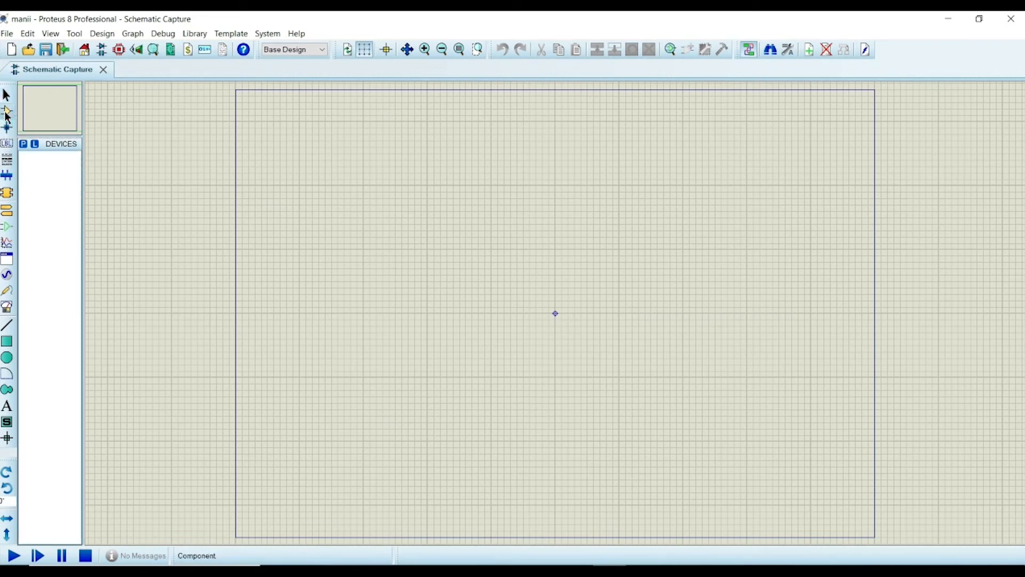
left_click(24, 143)
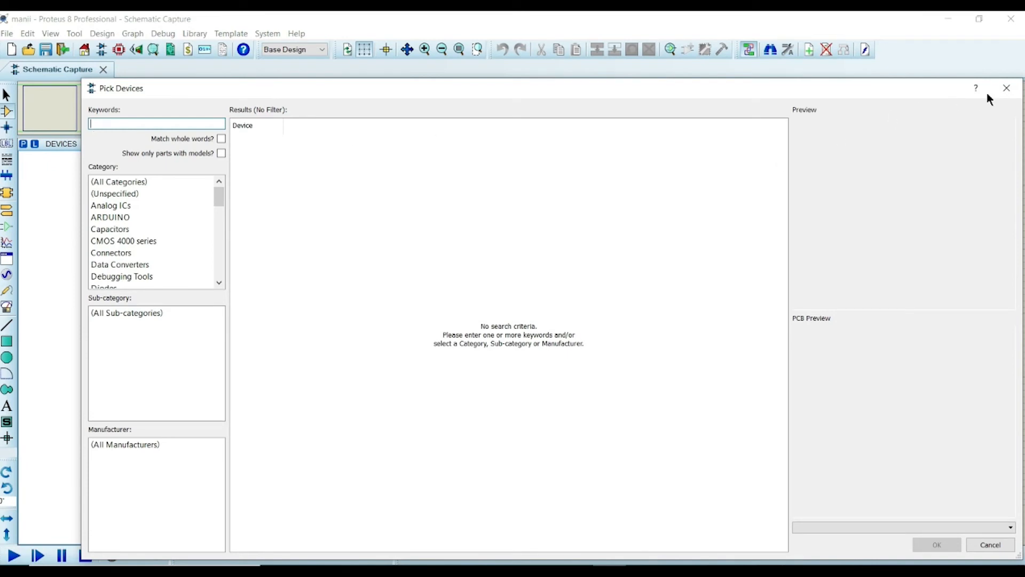
left_click(1007, 87)
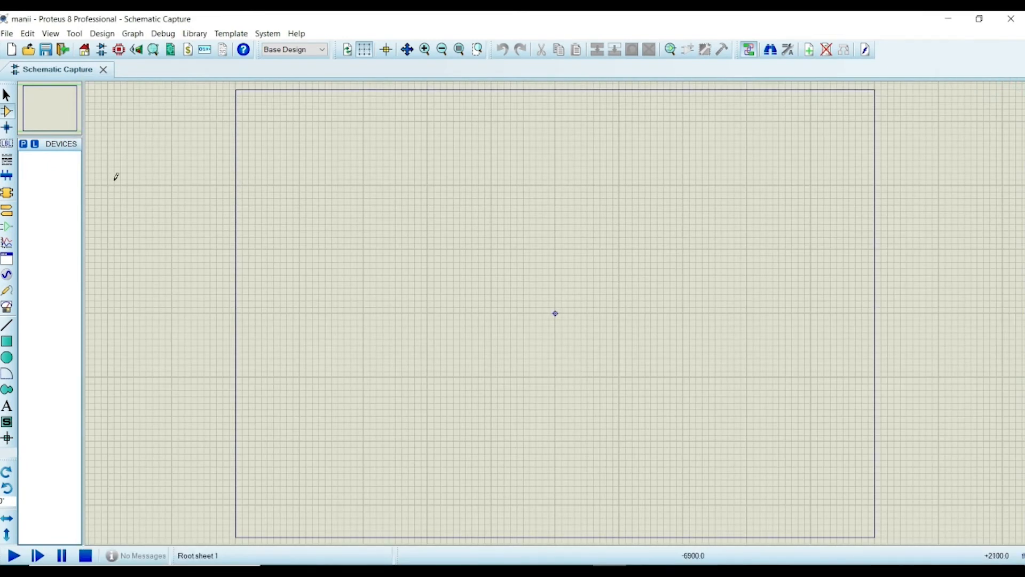
left_click(23, 145)
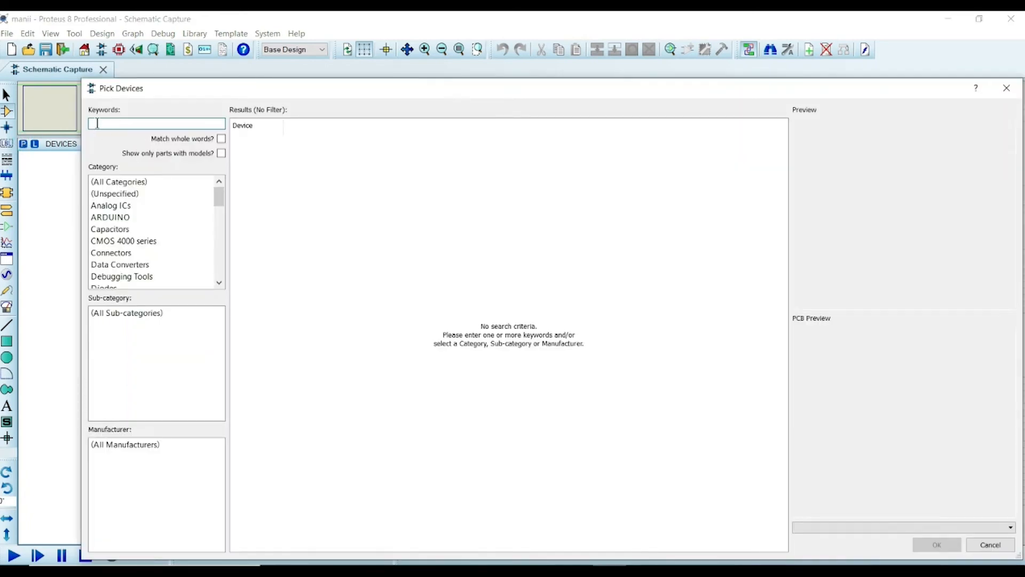
type("resistor")
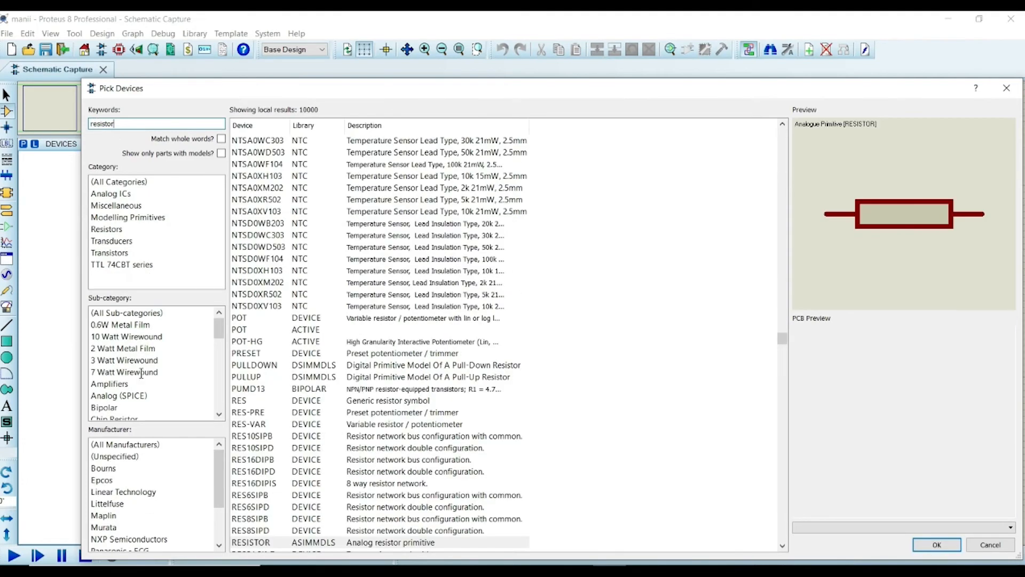
scroll(160, 363, "down", 5)
left_click(184, 373)
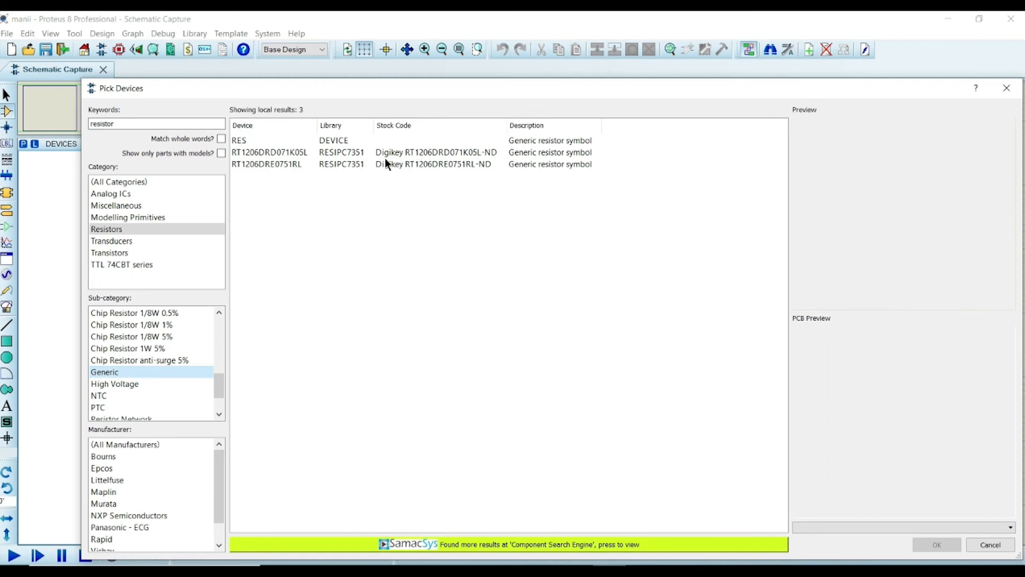
left_click(379, 141)
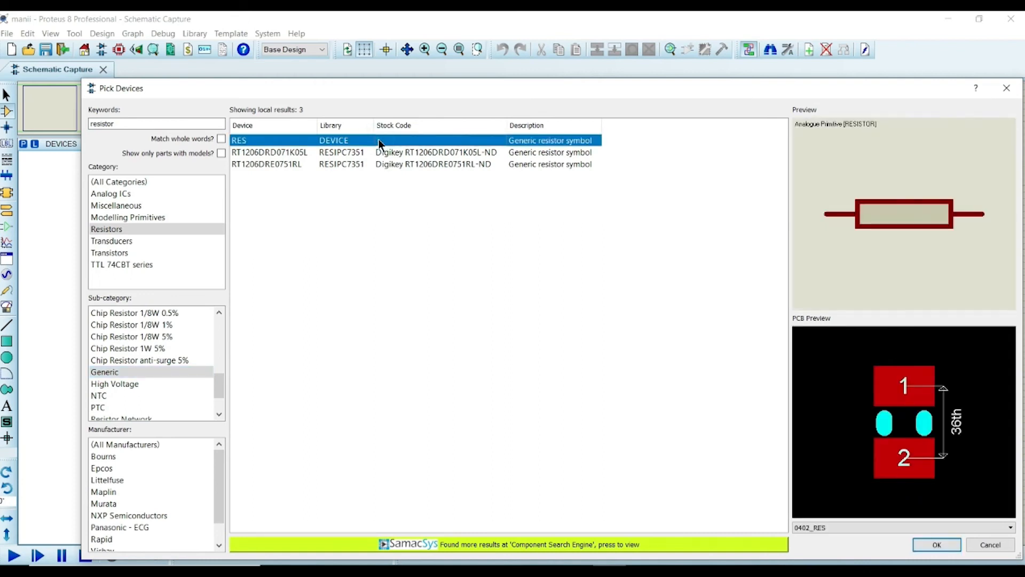
double_click(379, 141)
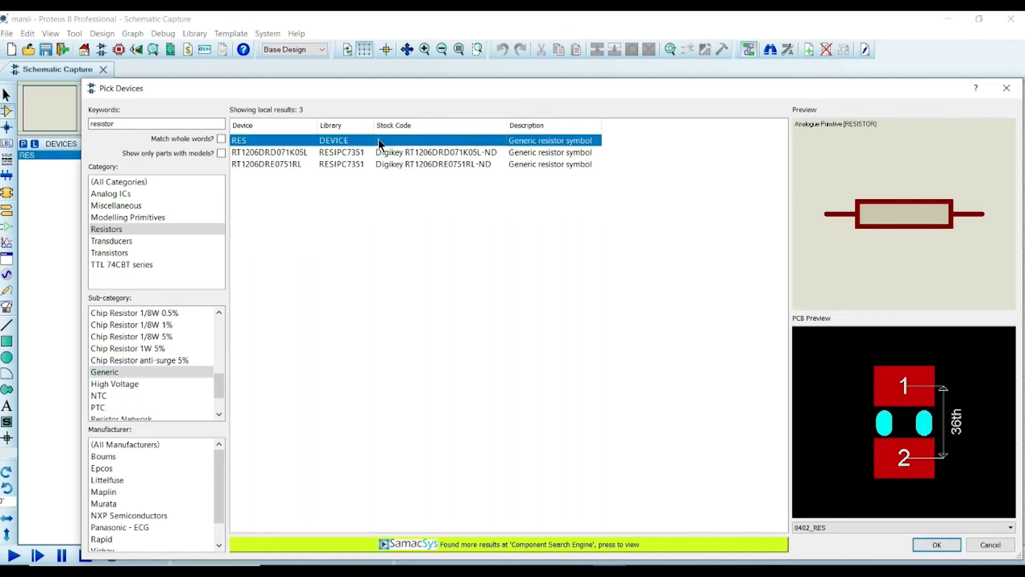
Step: Search the library for "led blue" and add the animated LED-BLUE from the ACTIVE library to the device list
left_click(117, 124)
key("BackSpace")
key("BackSpace")
key("BackSpace")
key("BackSpace")
key("BackSpace")
key("BackSpace")
key("BackSpace")
key("BackSpace")
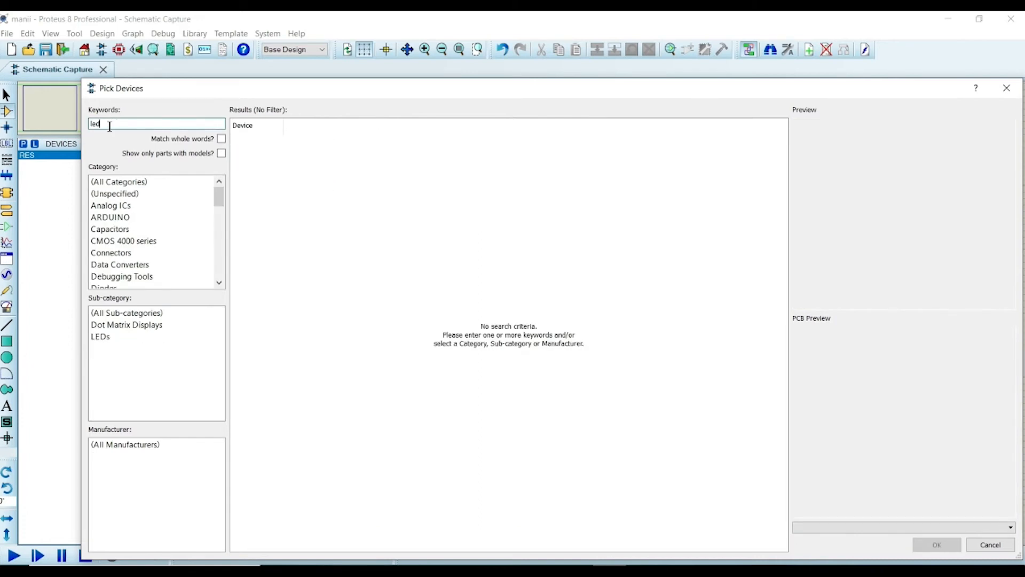
type("led blue")
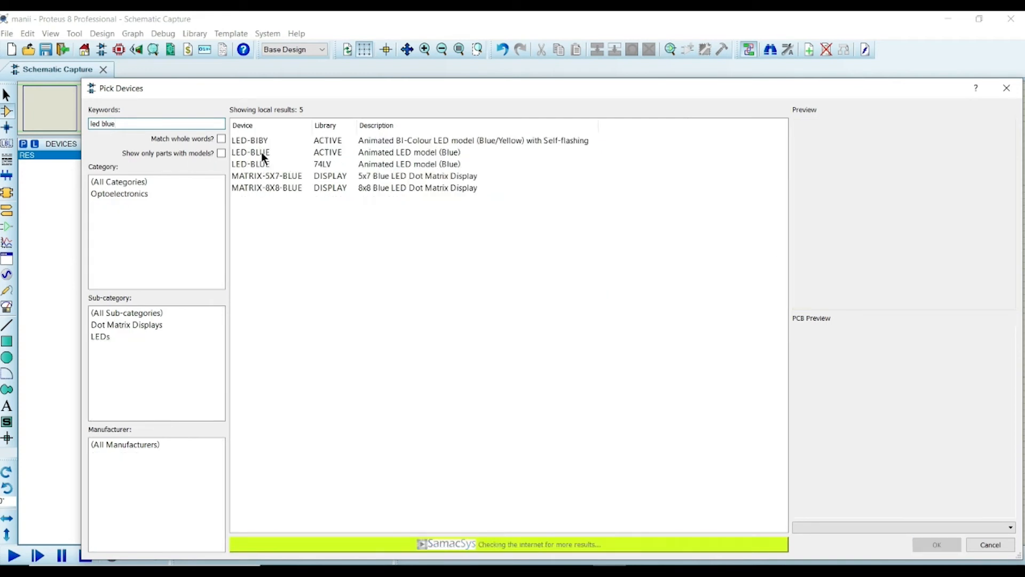
left_click(261, 152)
double_click(301, 152)
Step: Add the multi-cell BATTERY from the DEVICE library and the interactive SPST SWITCH to the device list
triple_click(128, 123)
type("one")
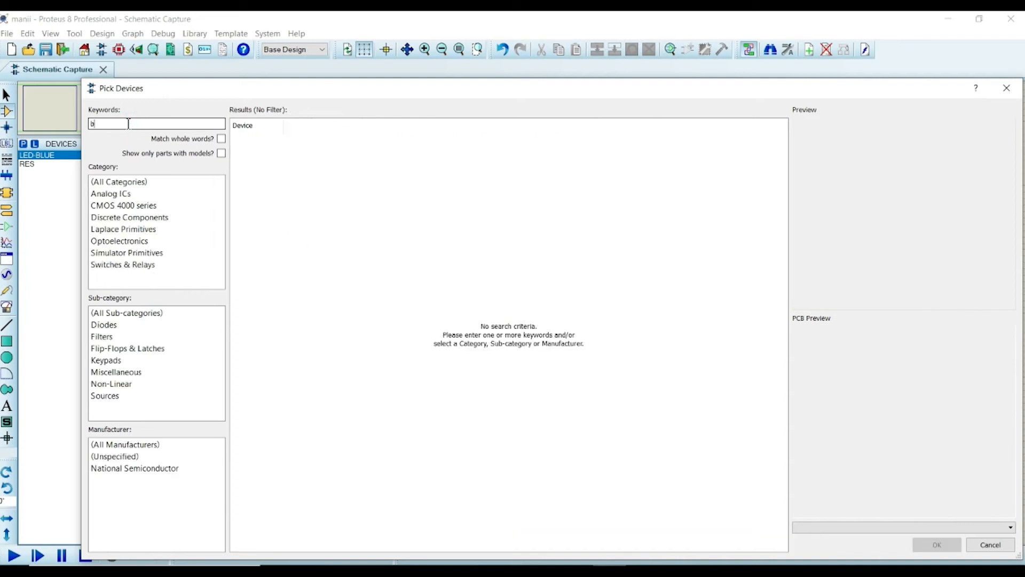
left_click(277, 167)
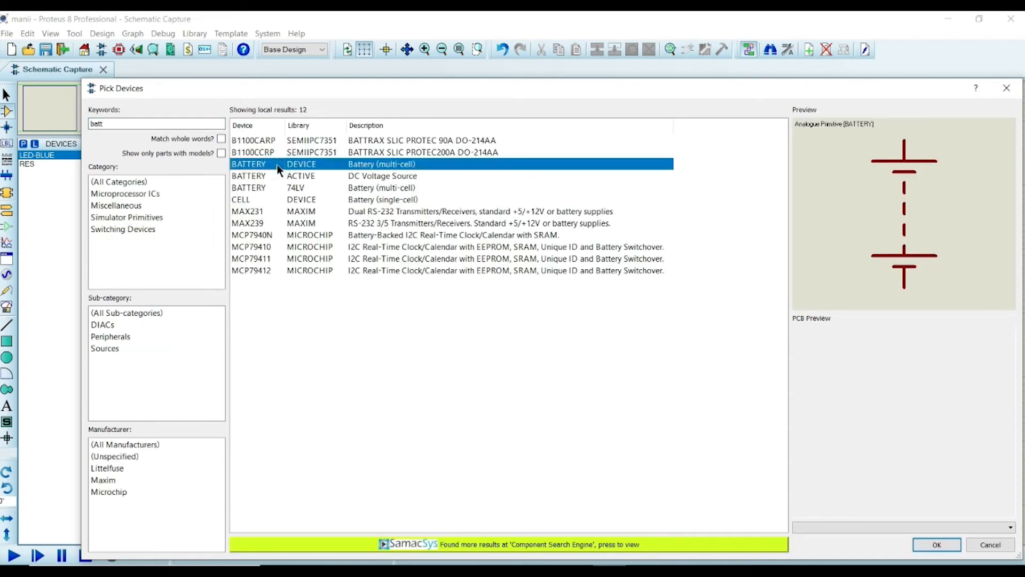
double_click(278, 167)
type("switch")
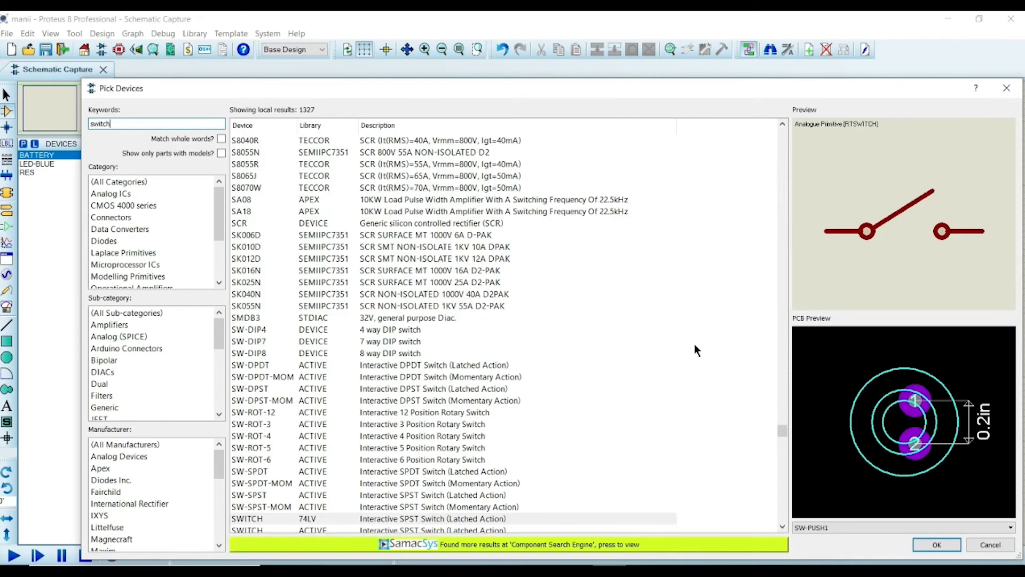
key("Return")
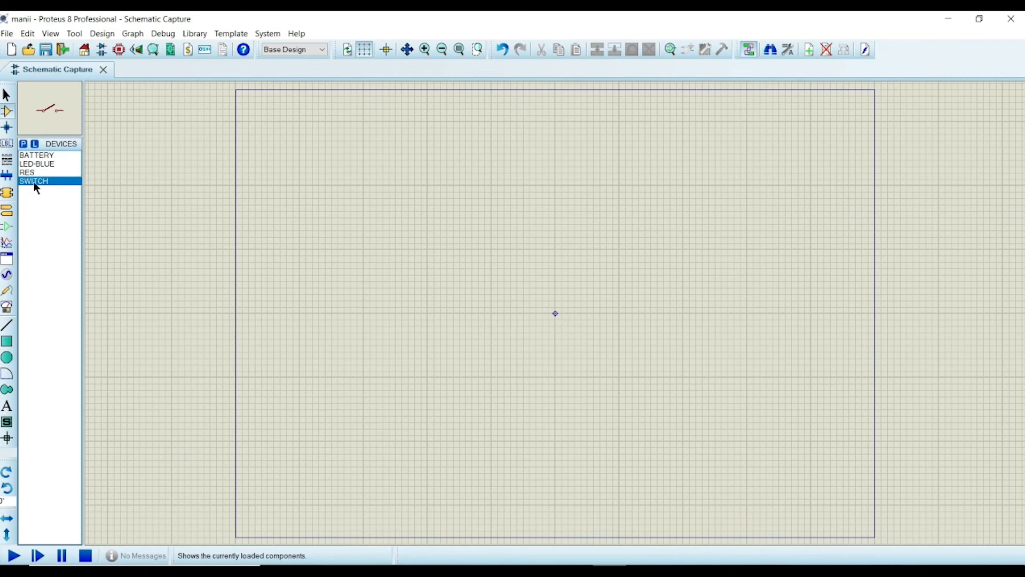
Step: Place the battery vertically in the upper part of the sheet and the resistor horizontally above and to its right
left_click(40, 155)
left_click(406, 249)
left_click(395, 278)
left_click(57, 172)
left_click(460, 210)
left_click(463, 205)
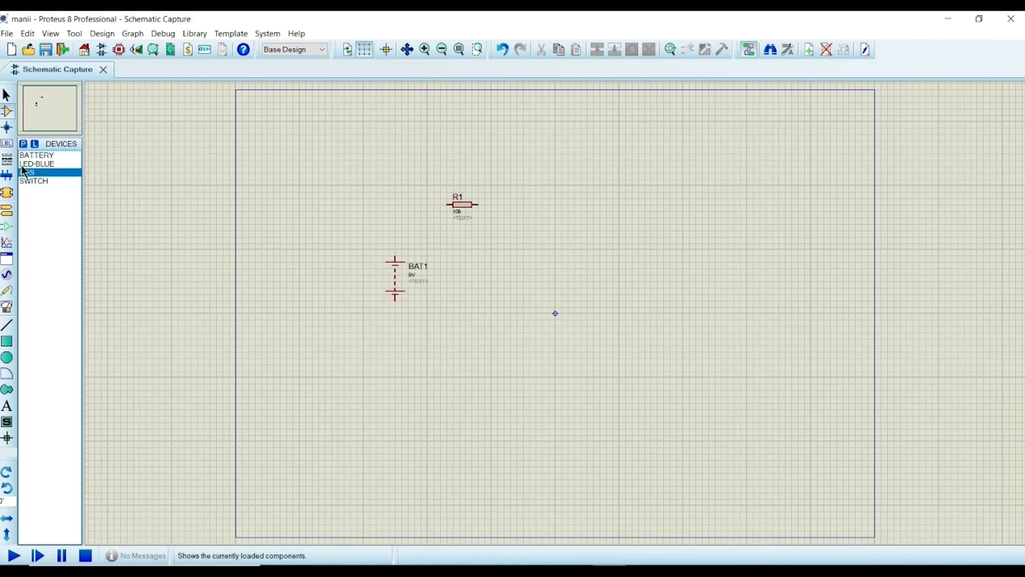
Step: Place the blue LED horizontally in line with the resistor, and the switch horizontally below the battery's level
left_click(38, 164)
left_click(552, 214)
key("KP_Add")
left_click(555, 204)
left_click(41, 182)
left_click(496, 338)
key("KP_Subtract")
left_click(507, 338)
Step: Wire the battery, resistor, blue LED and switch into one closed series loop
left_click(396, 254)
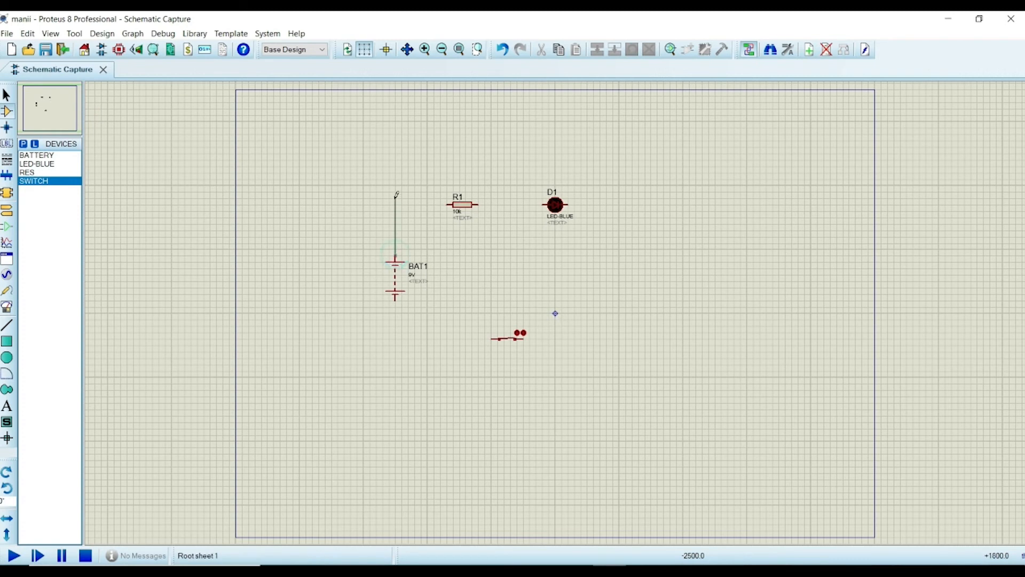
left_click(448, 204)
left_click(479, 205)
left_click(546, 205)
left_click(566, 204)
left_click(527, 339)
left_click(394, 297)
left_click(492, 339)
Step: Inspect the blue LED's component properties, including its forward voltage and full drive current, and close them unchanged
left_click(424, 50)
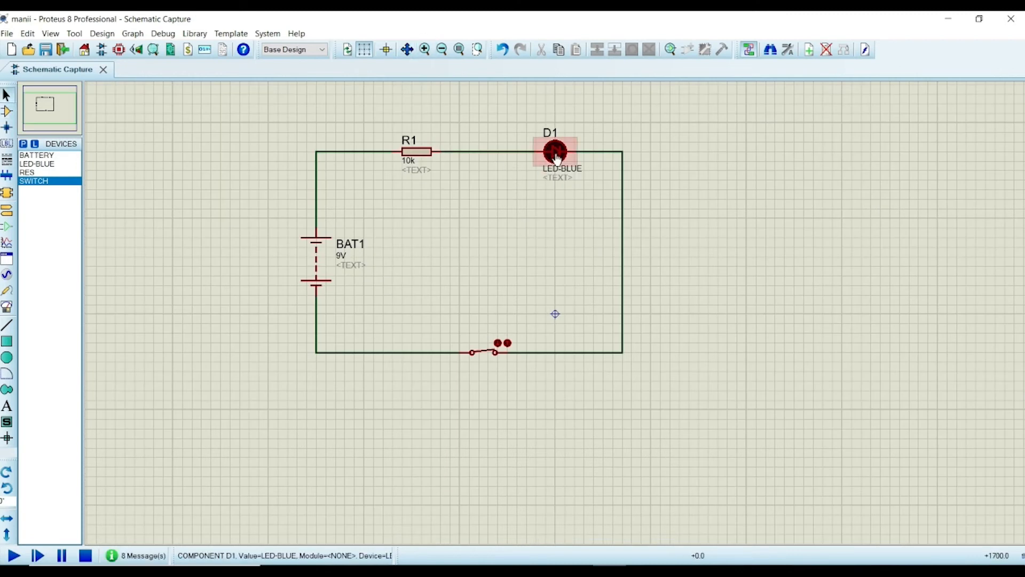
double_click(556, 154)
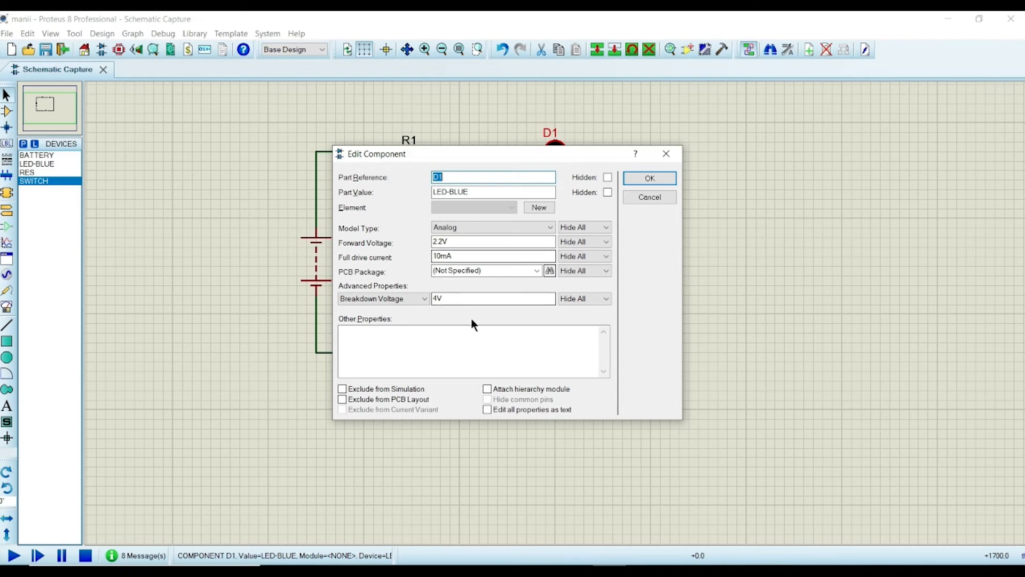
left_click(650, 178)
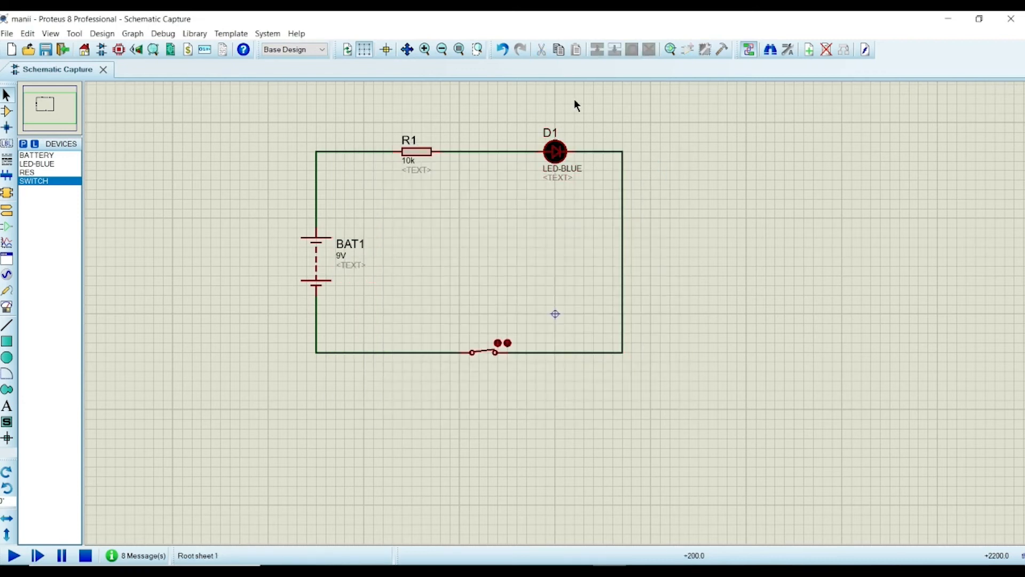
Step: Place a rotated DC voltmeter above the blue LED and wire its terminals in parallel with the LED
left_click(7, 309)
left_click(53, 224)
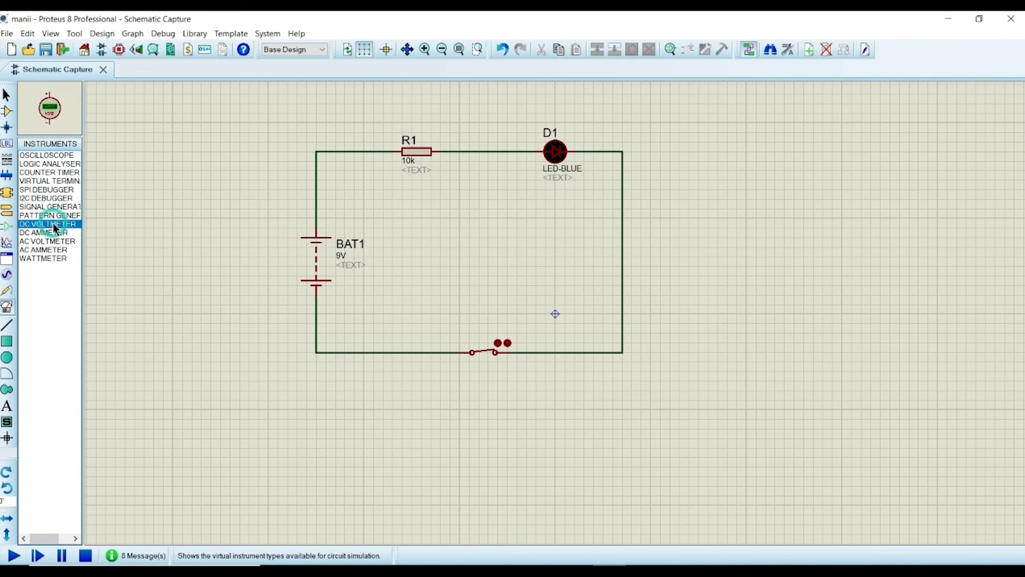
left_click(545, 96)
key("KP_Add")
left_click(545, 95)
left_click(517, 94)
left_click(508, 151)
left_click(574, 95)
left_click(613, 151)
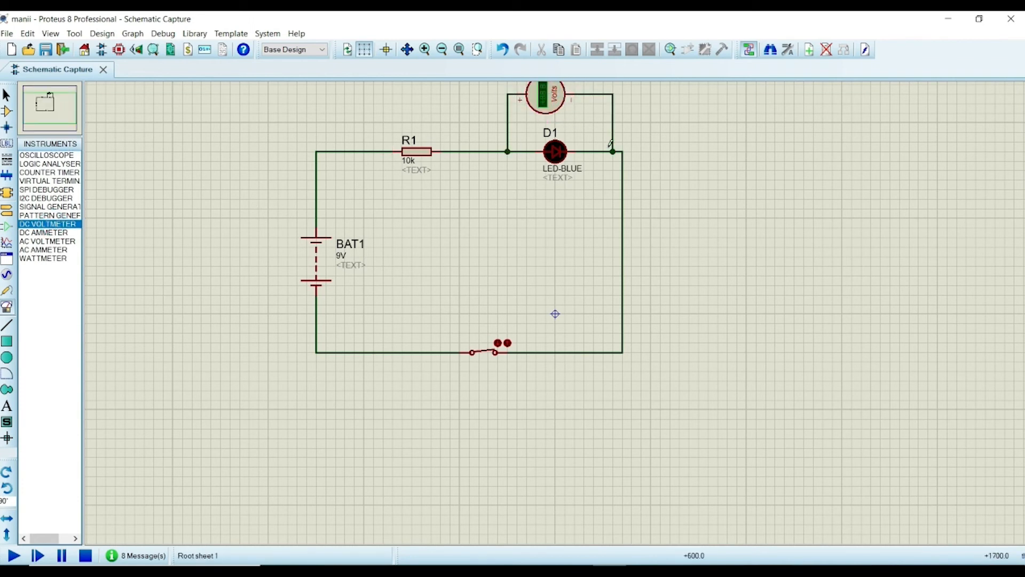
Step: Run the simulation to read the voltage across the LED, and stop it
scroll(611, 145, "down", 1)
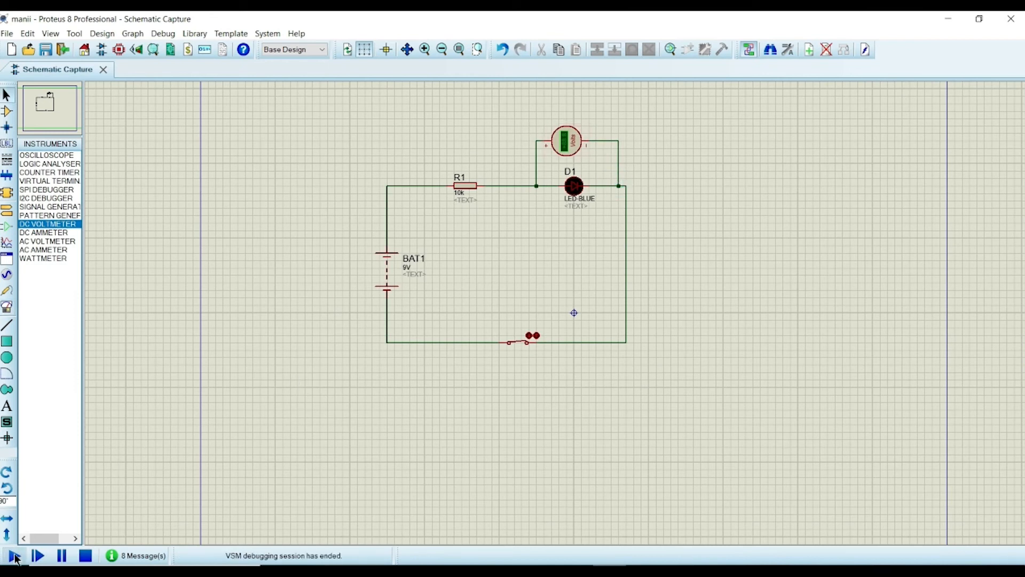
scroll(137, 419, "up", 1)
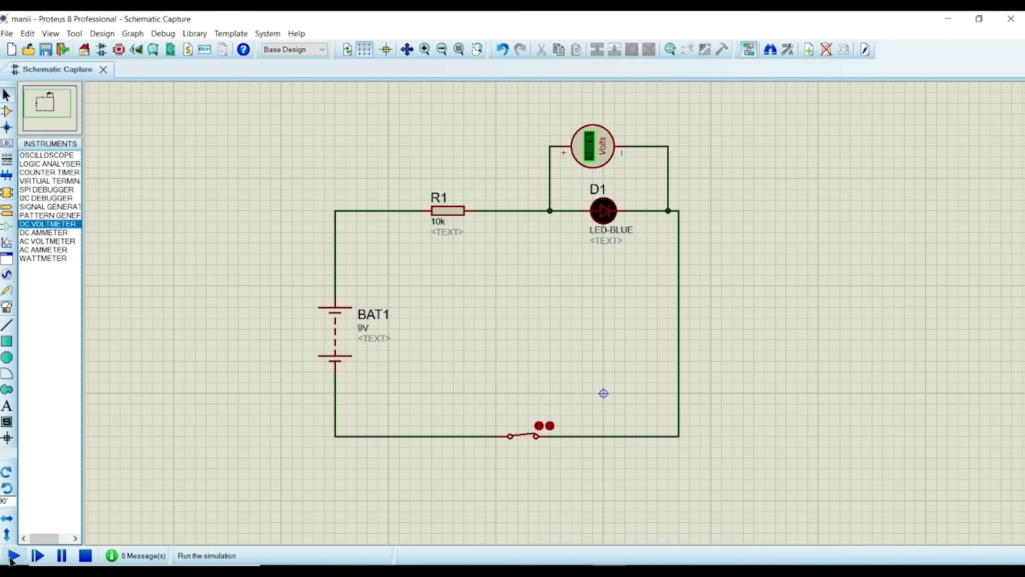
left_click(13, 556)
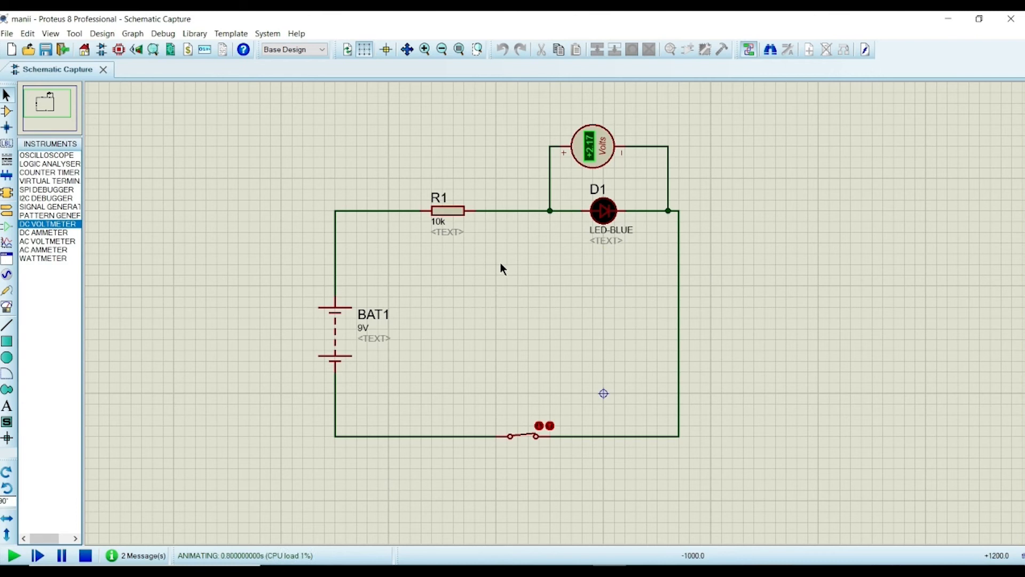
left_click(86, 556)
Step: Set the voltage of battery BAT1 to 25V
double_click(341, 308)
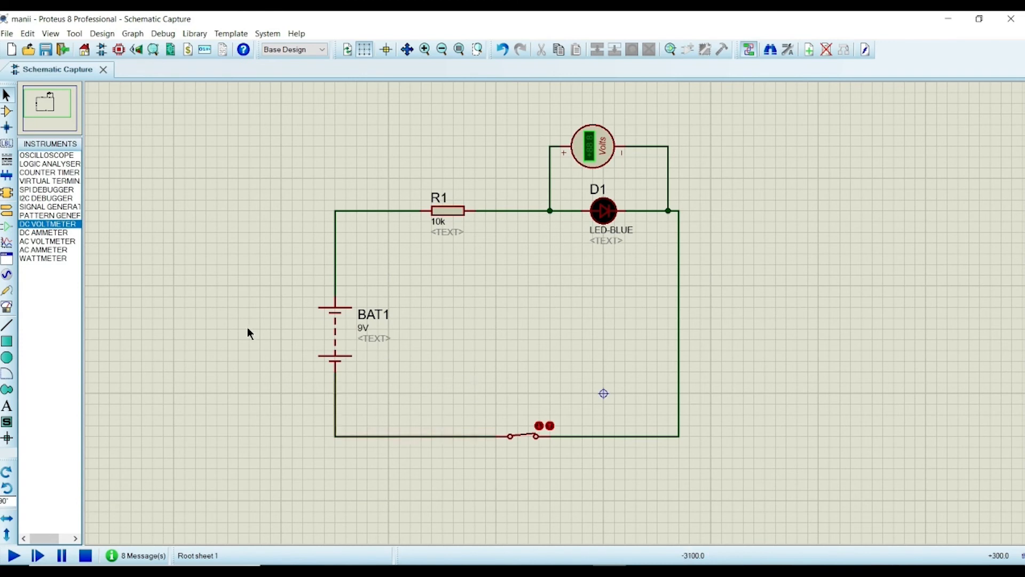
double_click(338, 331)
left_click(432, 209)
key("BackSpace")
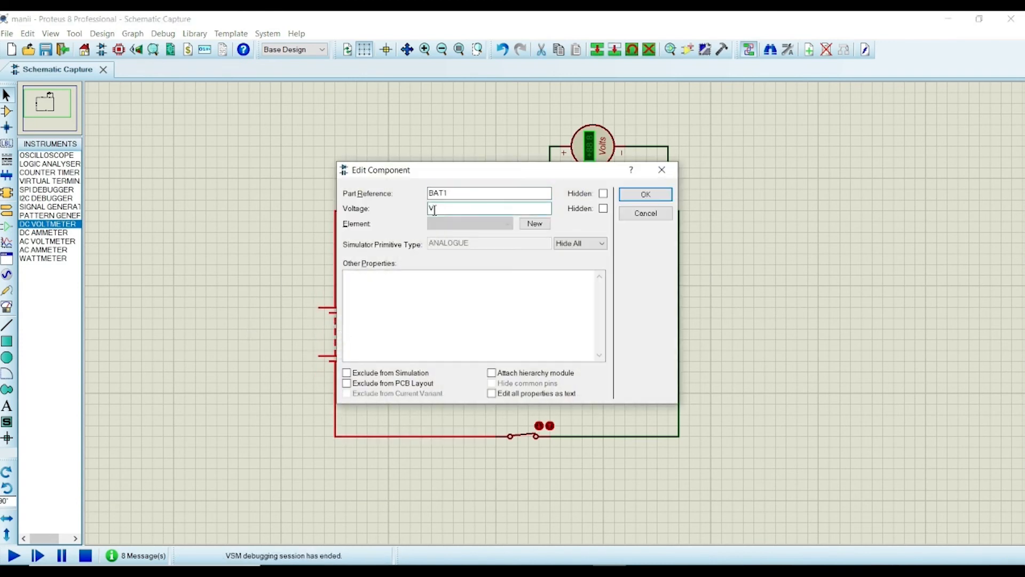
key("Return")
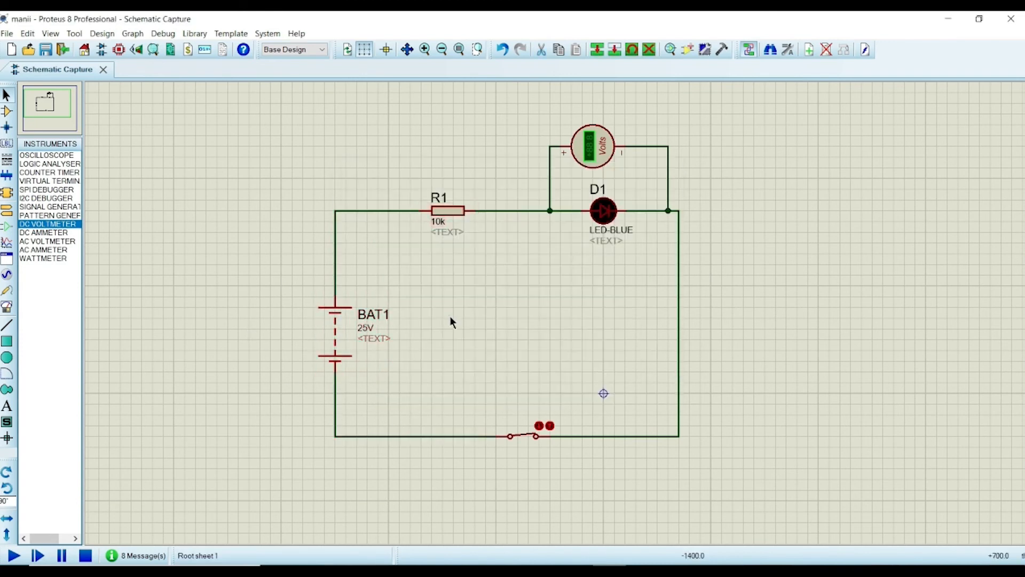
Step: Run the simulation, open and close the switch to check the LED and voltmeter response, and stop it
left_click(14, 557)
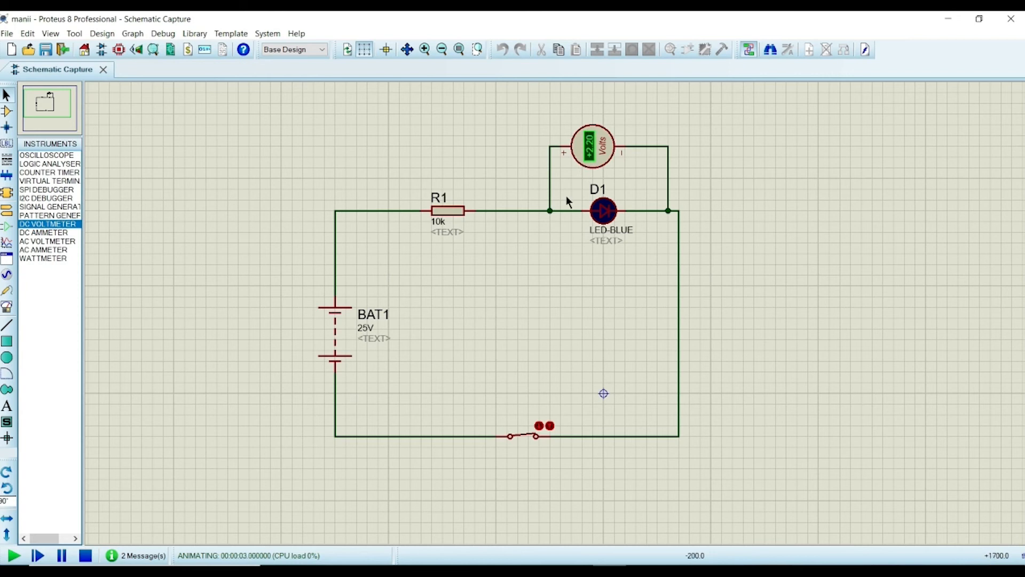
left_click(425, 49)
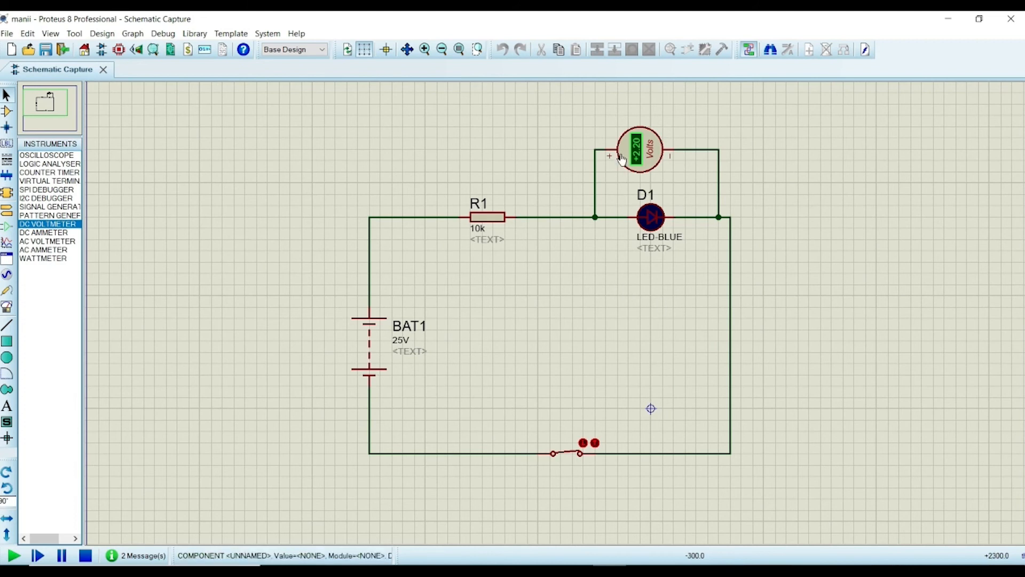
left_click(595, 443)
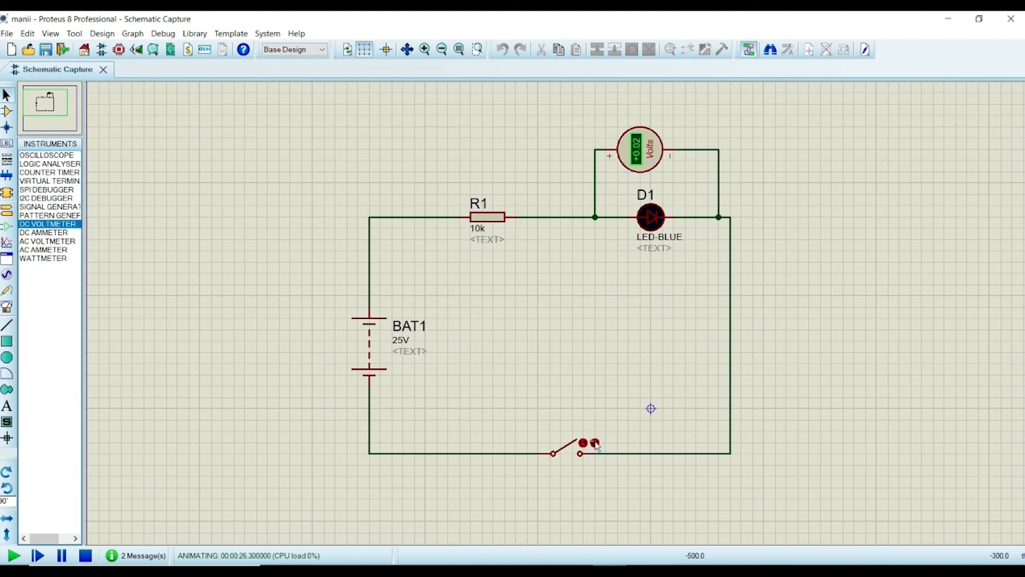
left_click(583, 443)
left_click(87, 557)
Step: Delete the DC voltmeter and its connecting wires from across the LED
left_click_drag(557, 114, 778, 196)
key("Delete")
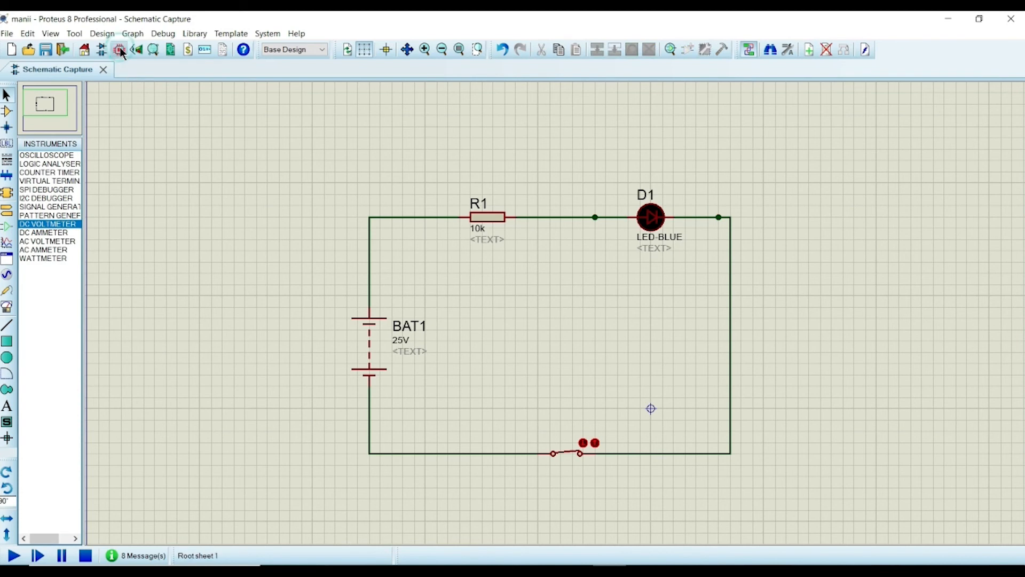
Step: Open the PCB layout, check which circuit components lack a package, and close the layout
left_click(119, 50)
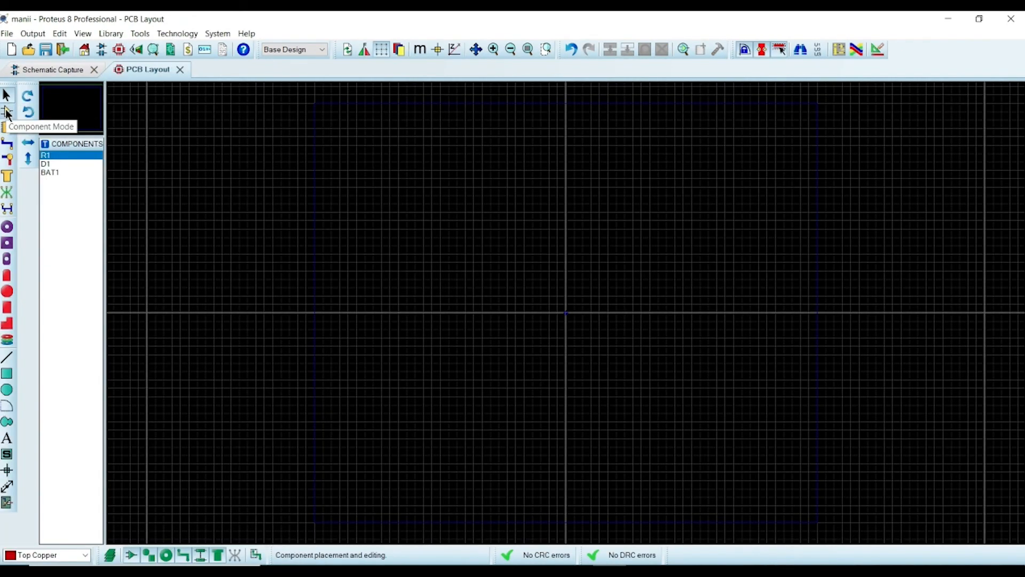
left_click(7, 111)
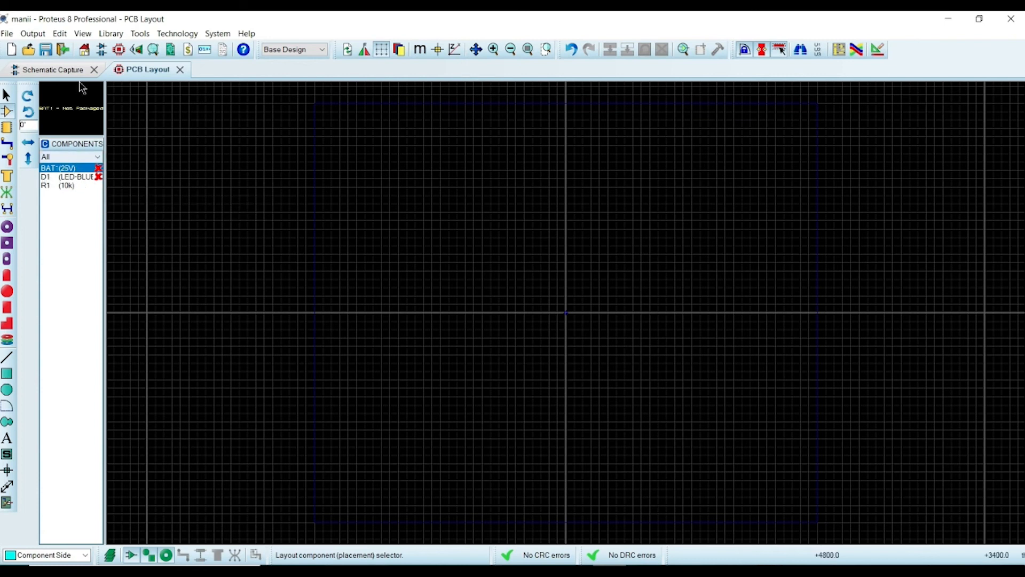
left_click(179, 70)
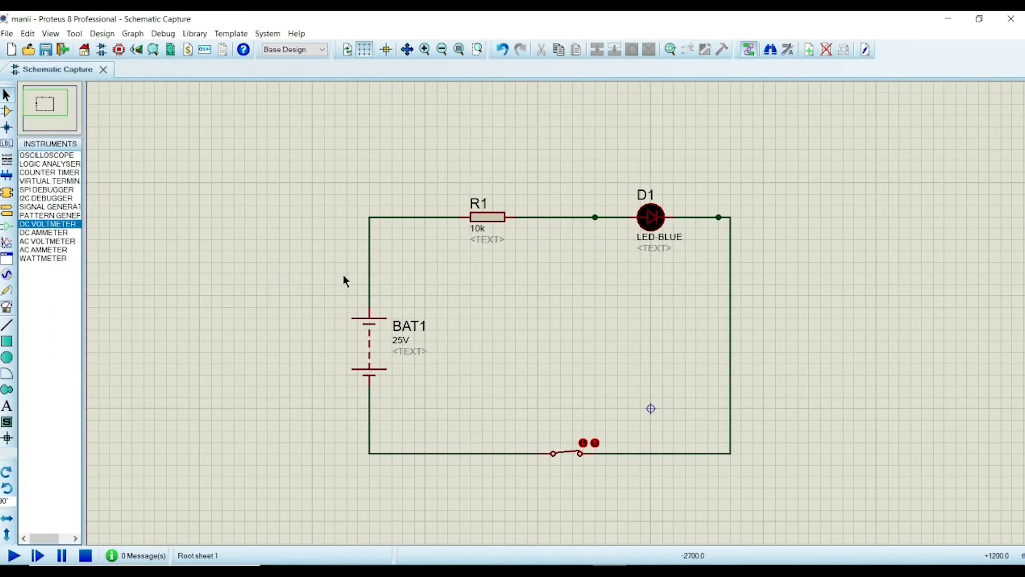
Step: Search the package library for "led" and add the through-hole LED package to the blue LED D1 with the Packaging Tool
right_click(650, 216)
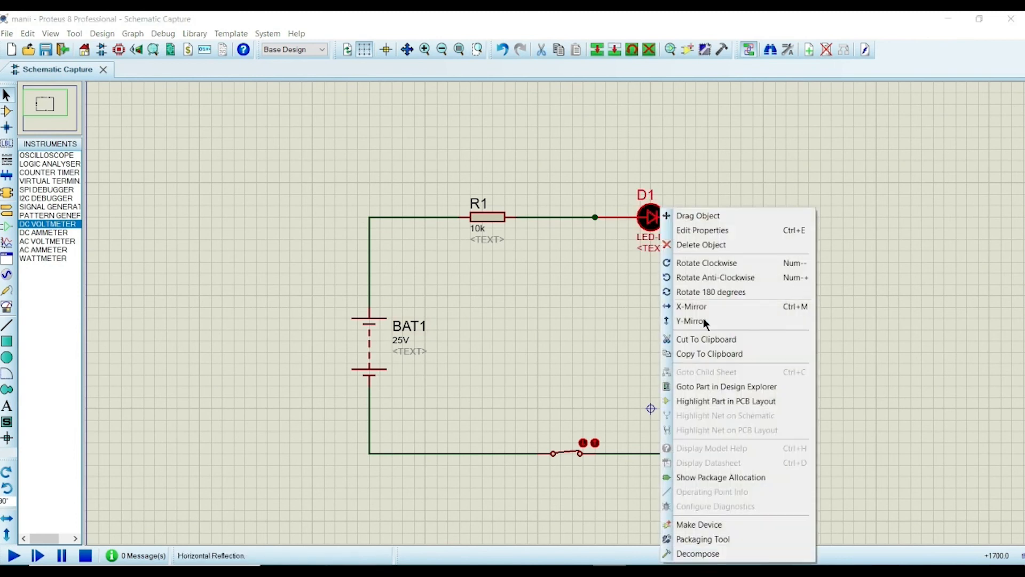
left_click(713, 539)
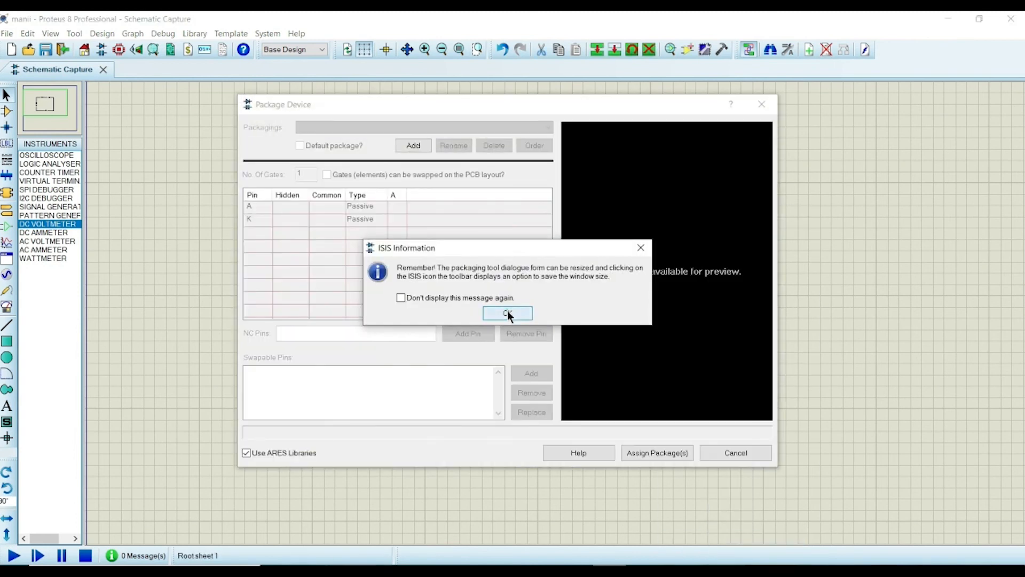
left_click(508, 314)
left_click(413, 146)
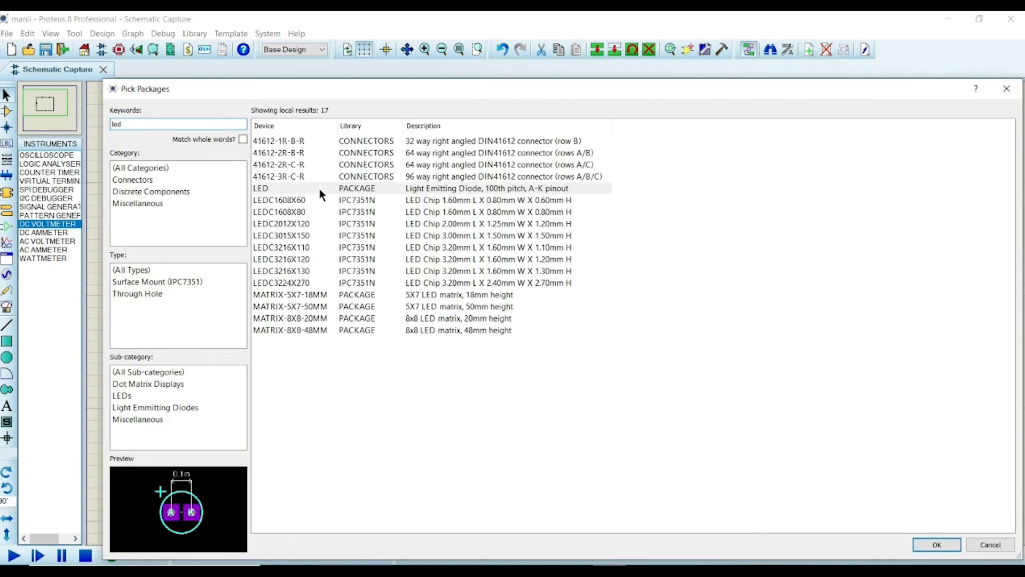
left_click(319, 188)
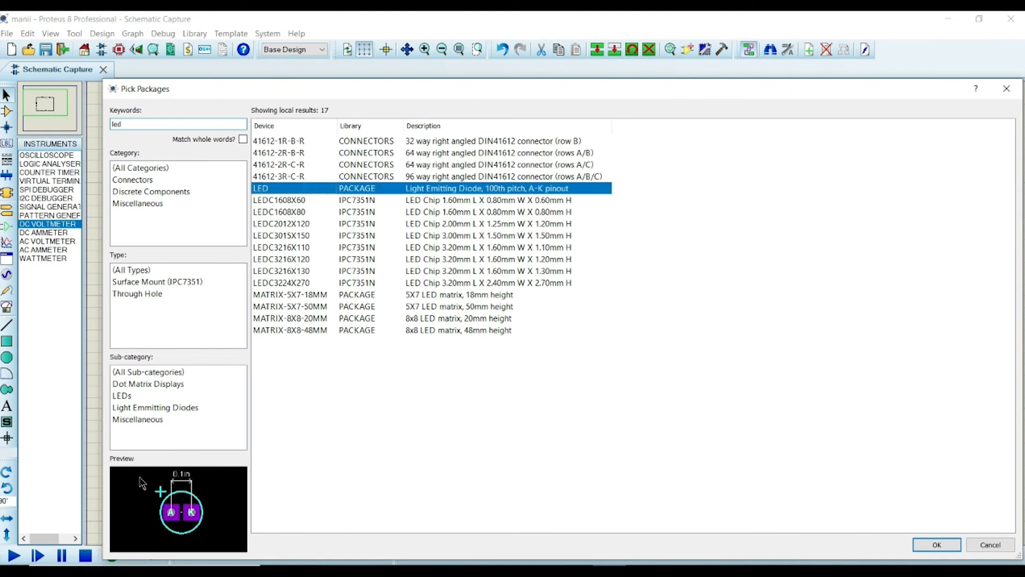
left_click(931, 543)
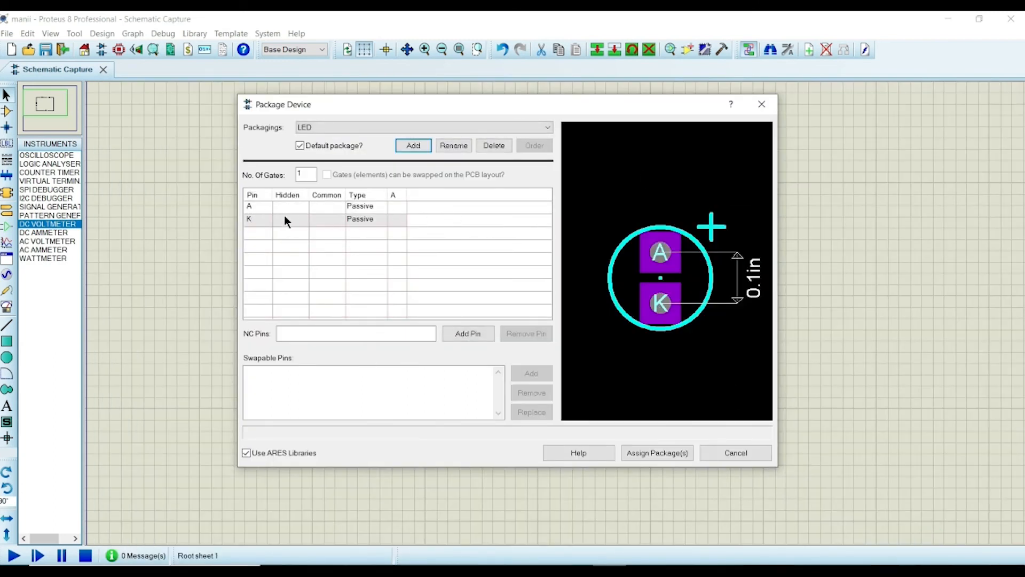
Step: Map D1's anode pin to package pad A and its cathode pin to pad K
left_click(392, 204)
type("A")
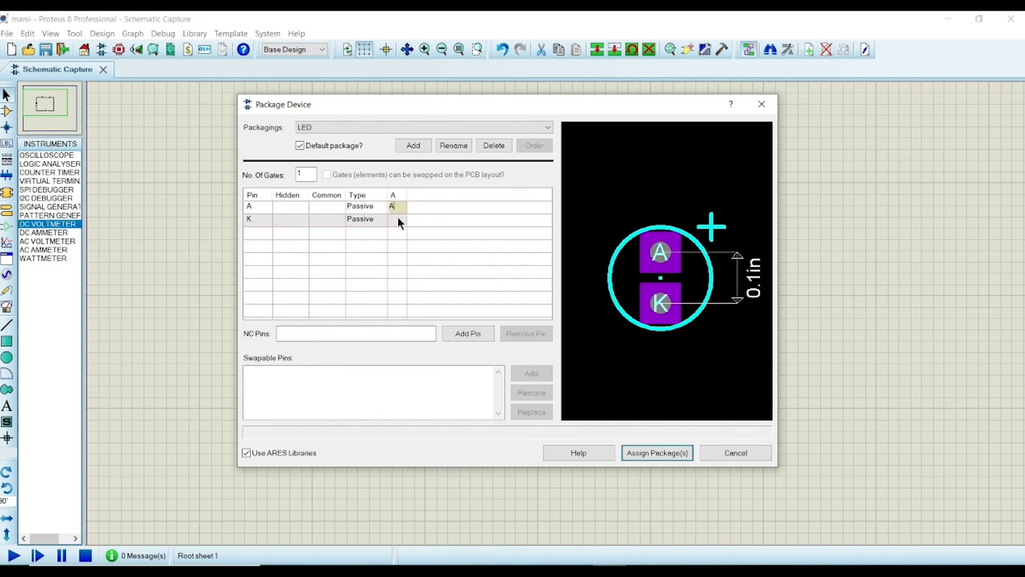
left_click(398, 218)
type("K")
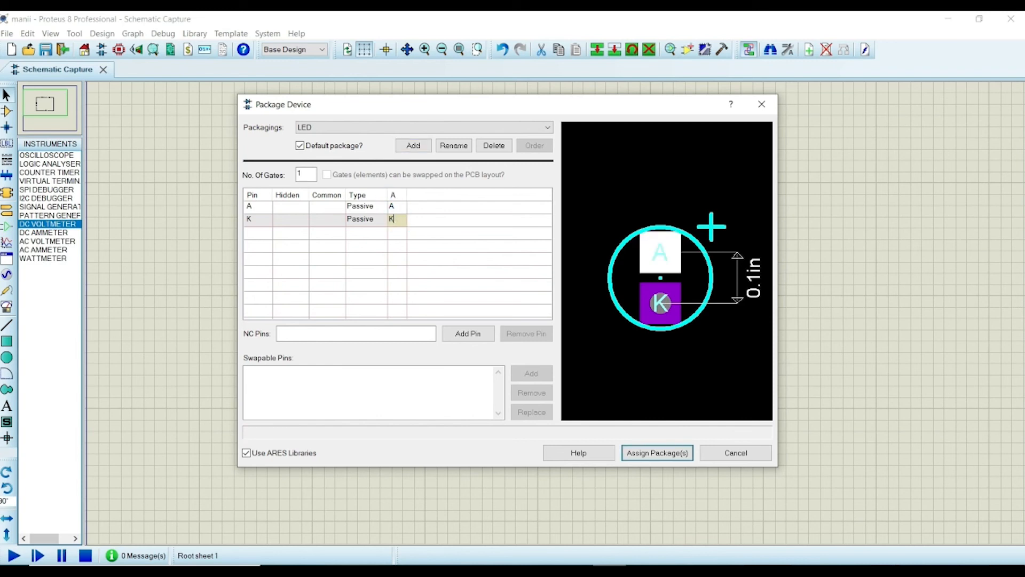
Step: Assign the LED package, saving it in the 74LV library, and update the devices in the design
left_click(657, 452)
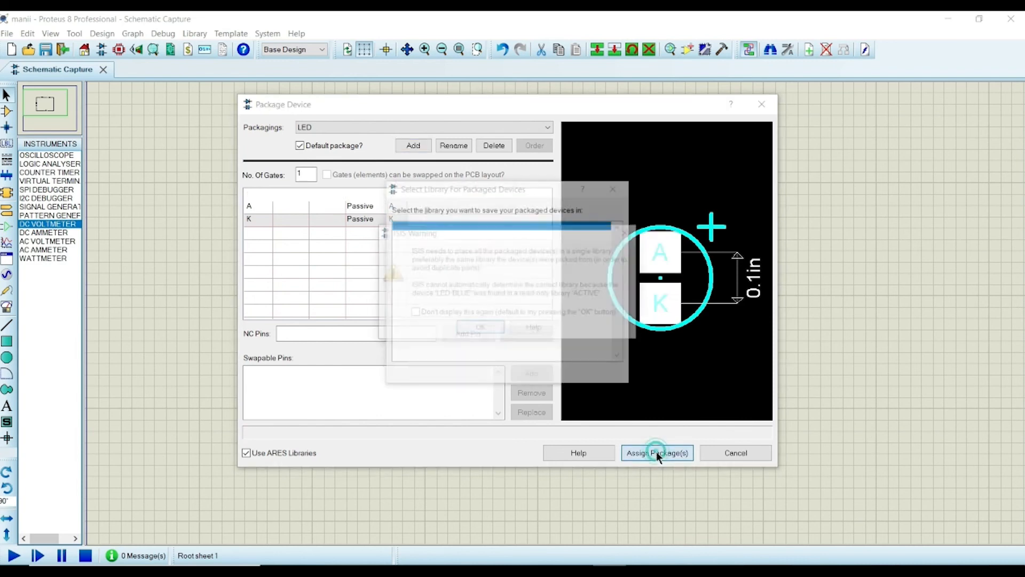
left_click(480, 328)
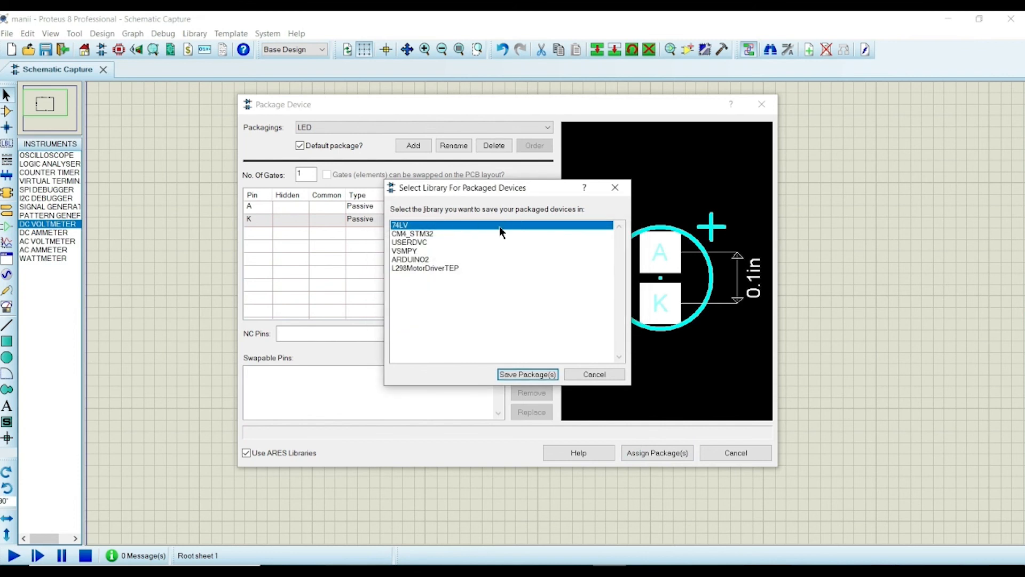
left_click(518, 374)
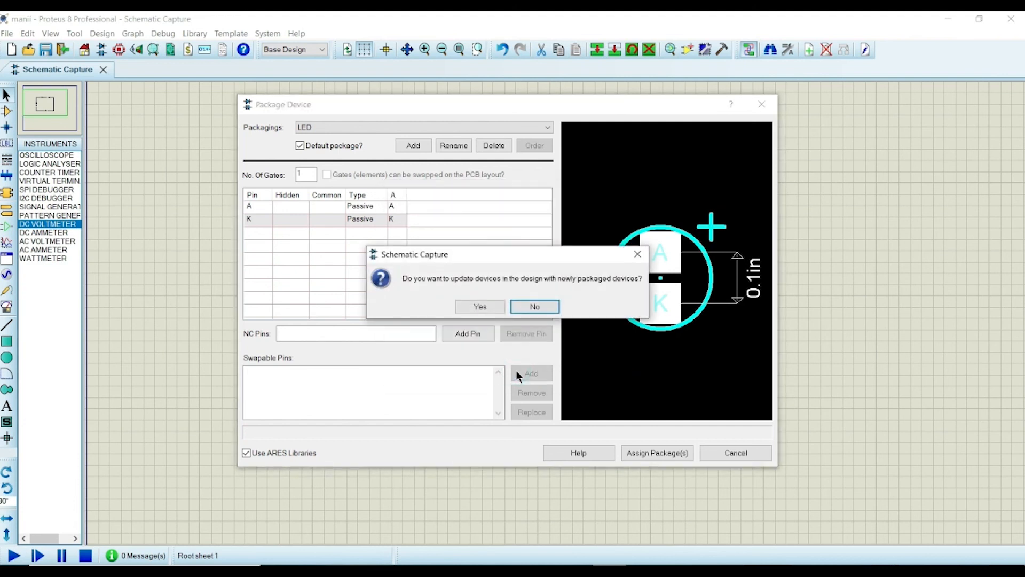
left_click(479, 307)
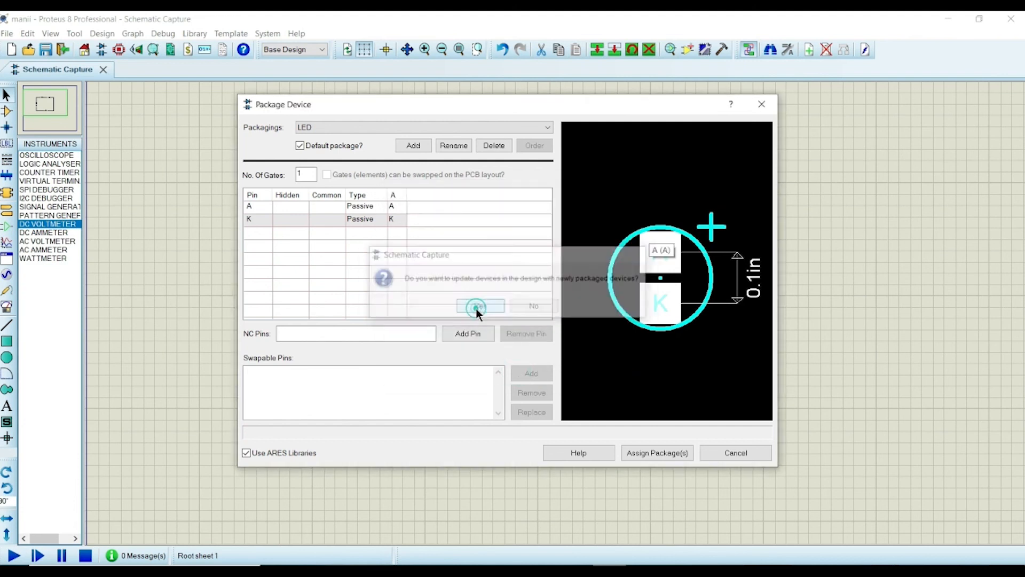
Step: Reopen the PCB layout and check D1's footprint in the component and package lists
left_click(120, 50)
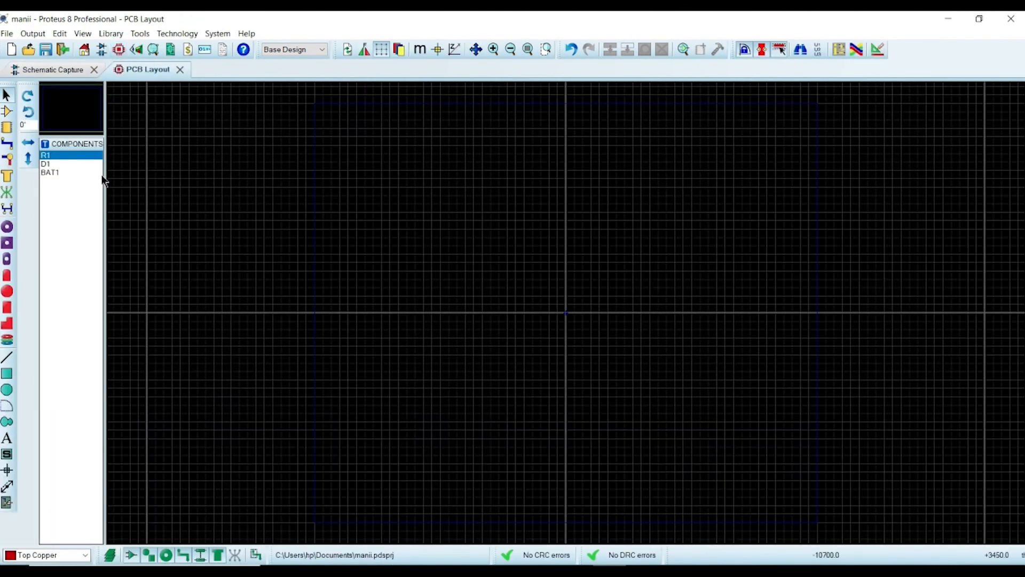
left_click(7, 111)
left_click(57, 179)
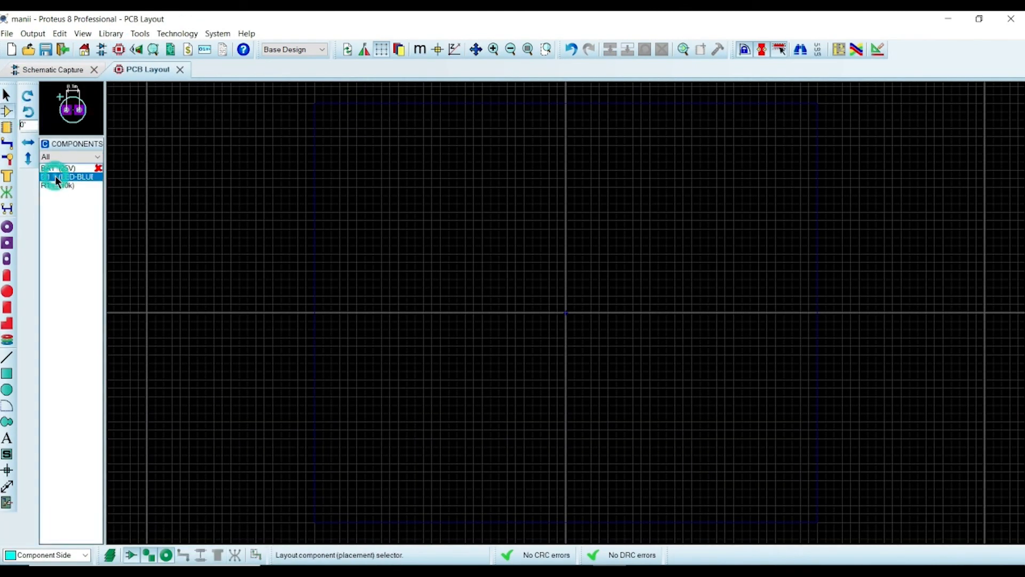
left_click(7, 127)
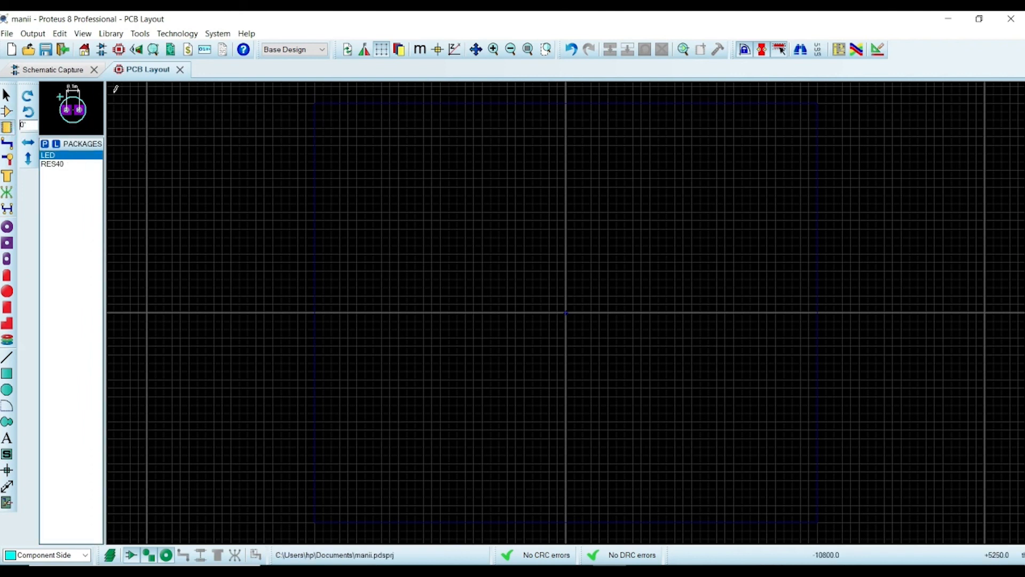
Step: Return to the schematic and add the CONN-SIL2 package to battery BAT1, searching the package library for "conn-"
left_click(54, 69)
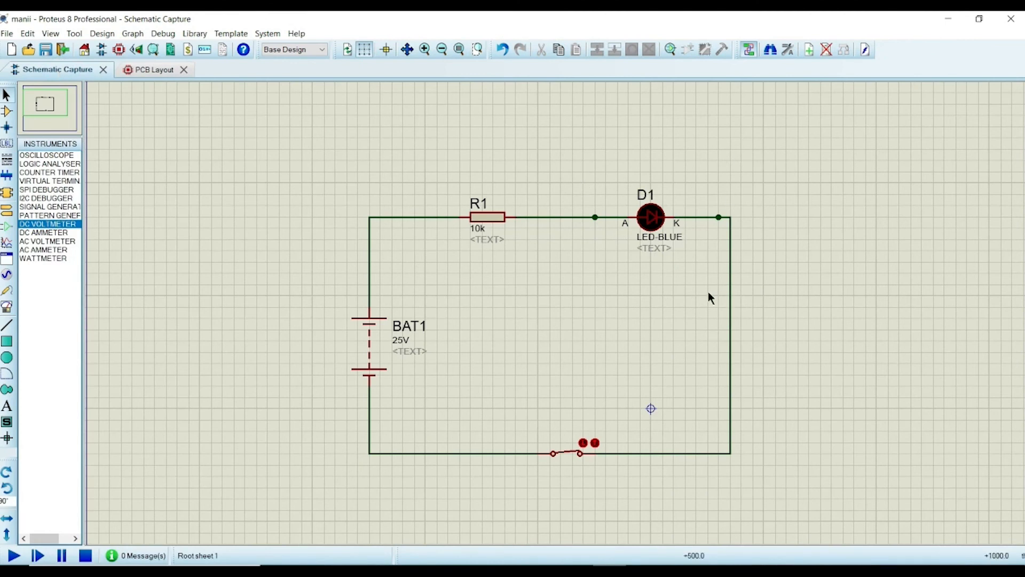
right_click(367, 348)
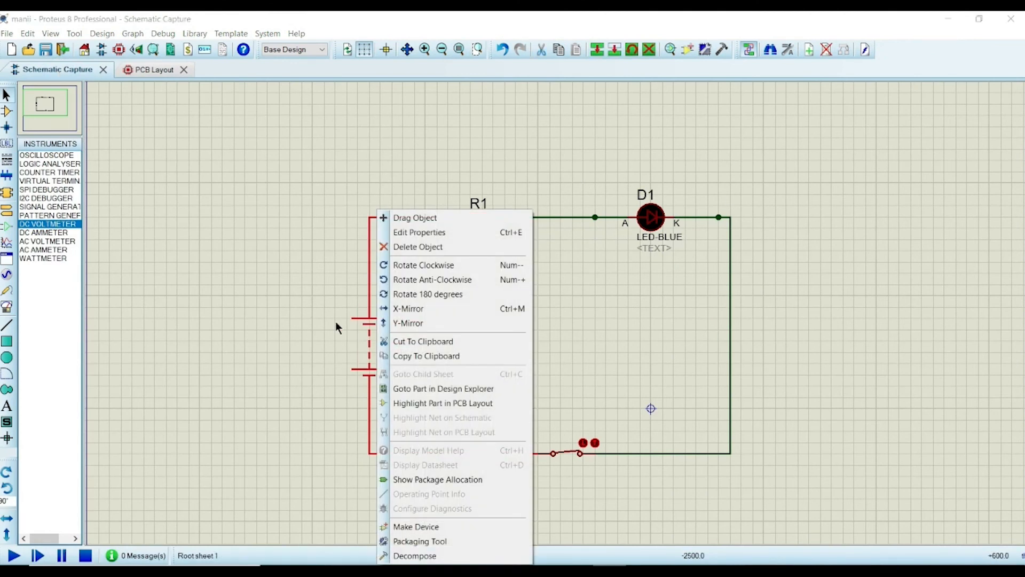
left_click(428, 539)
left_click(510, 310)
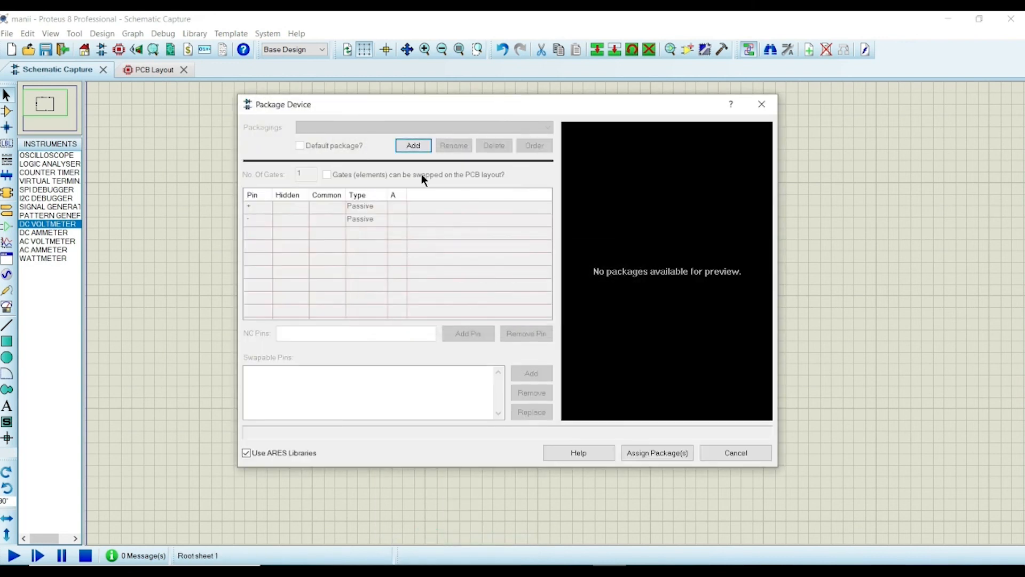
left_click(414, 145)
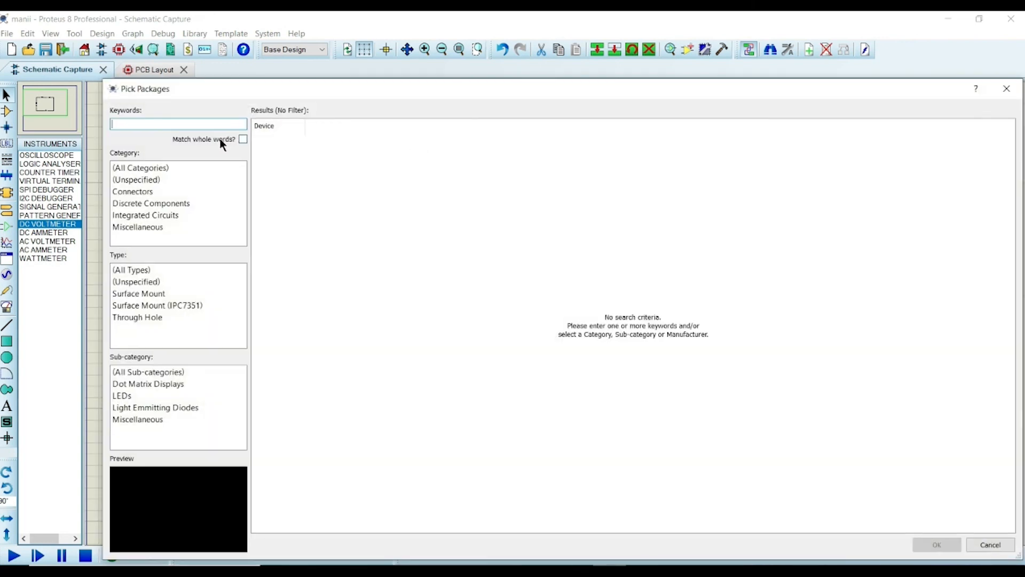
type("conn-")
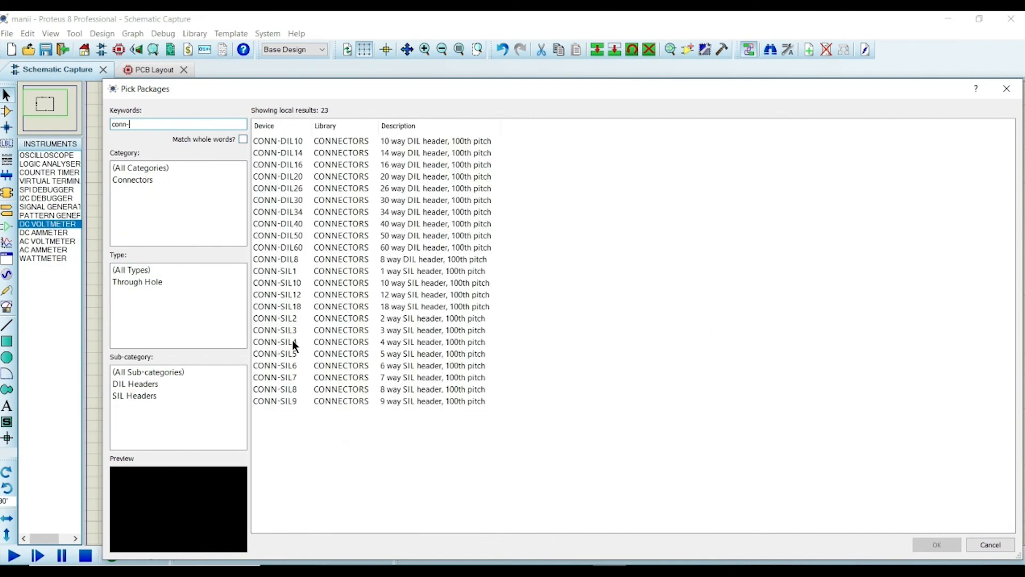
left_click(284, 319)
key("Return")
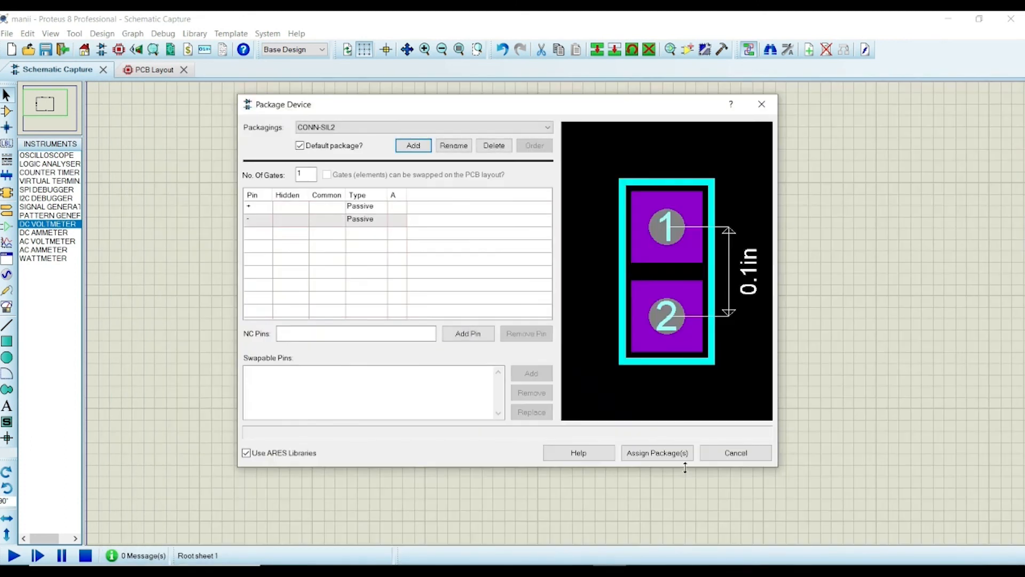
Step: Map the battery's positive pin to package pad 1 and its negative pin to pad 2
left_click(395, 206)
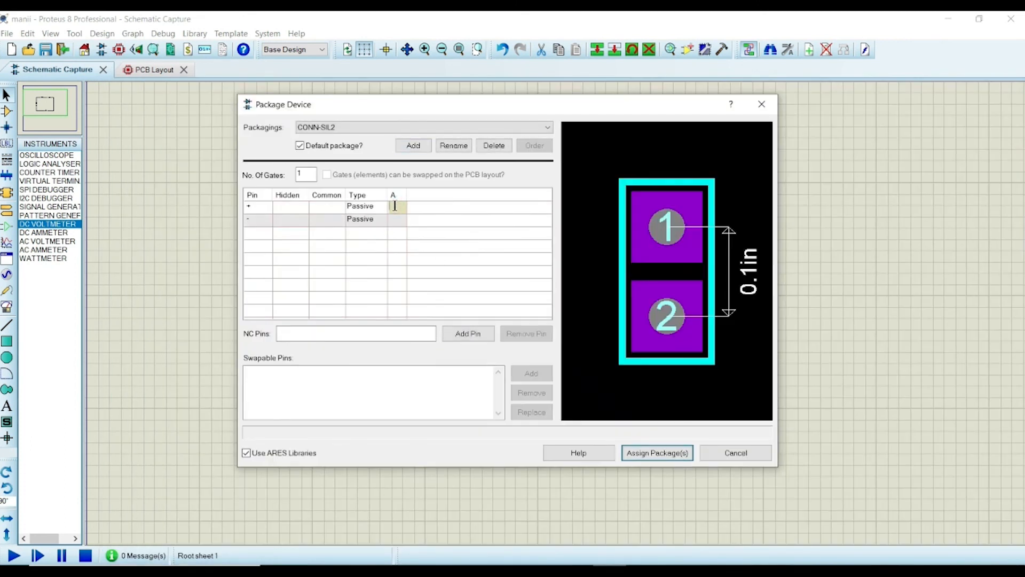
type("1")
left_click(398, 224)
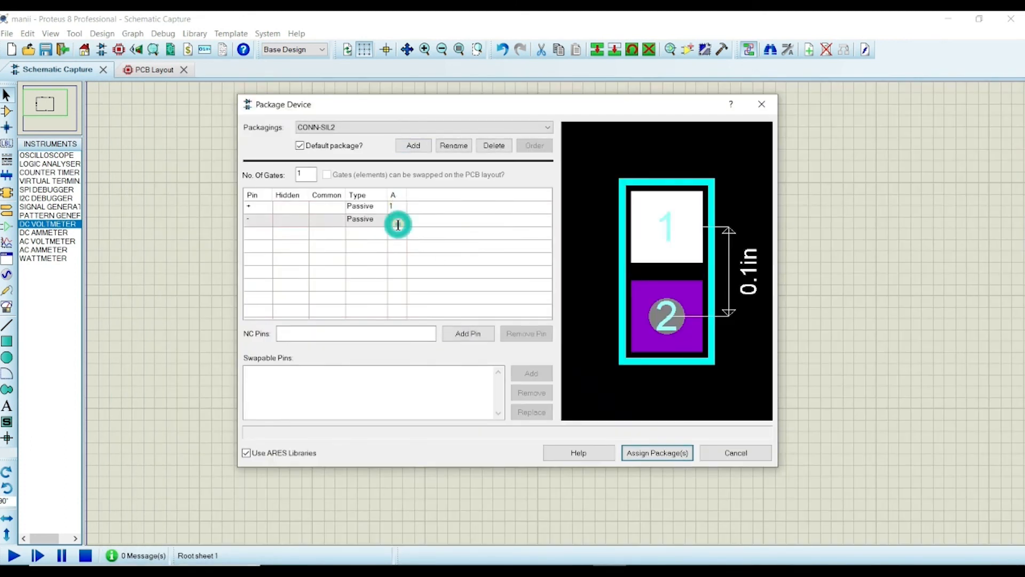
Step: Assign the CONN-SIL2 package to the battery, saving it in the 74LV library, and update the devices in the design
left_click(657, 452)
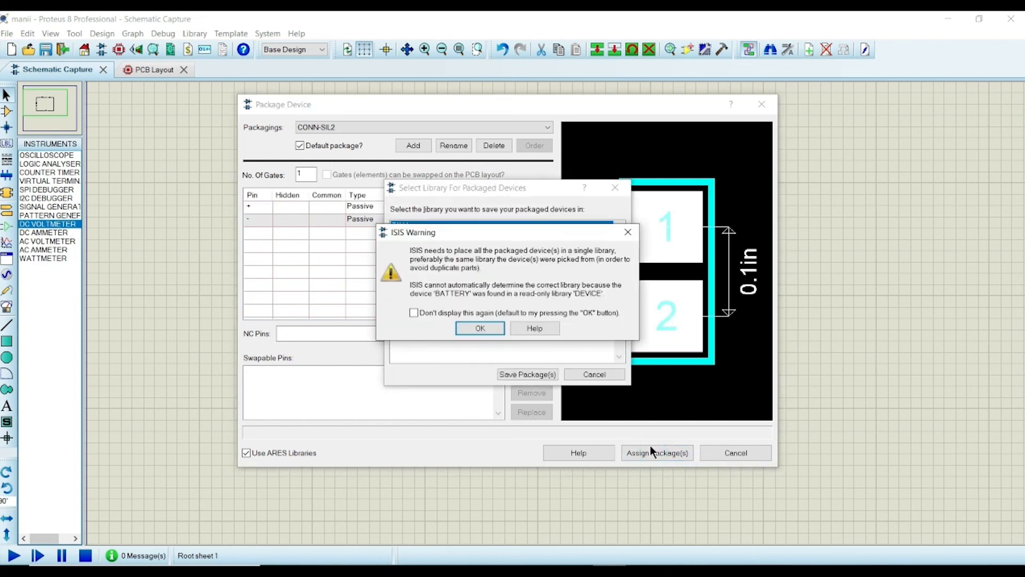
left_click(483, 328)
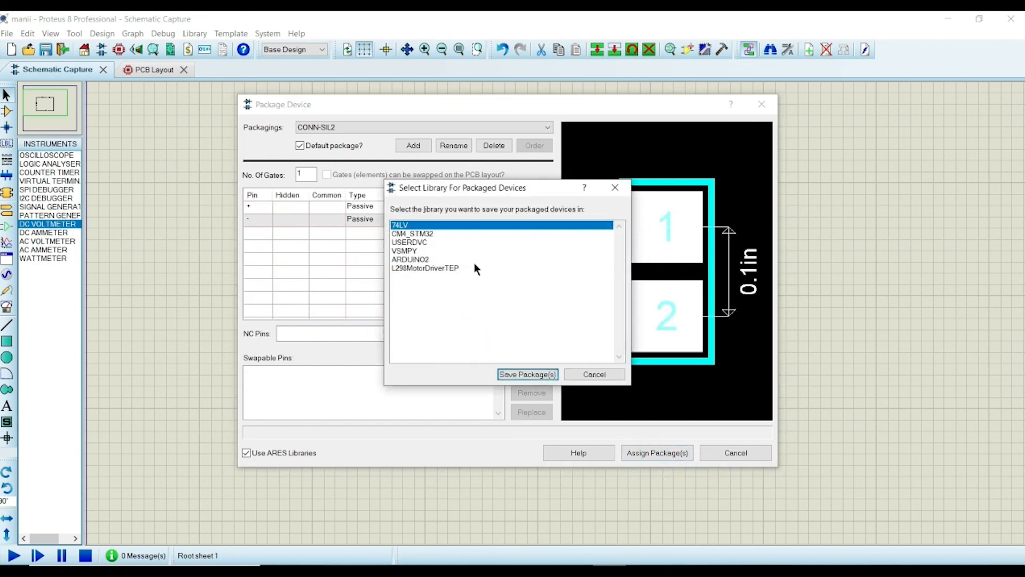
left_click(527, 374)
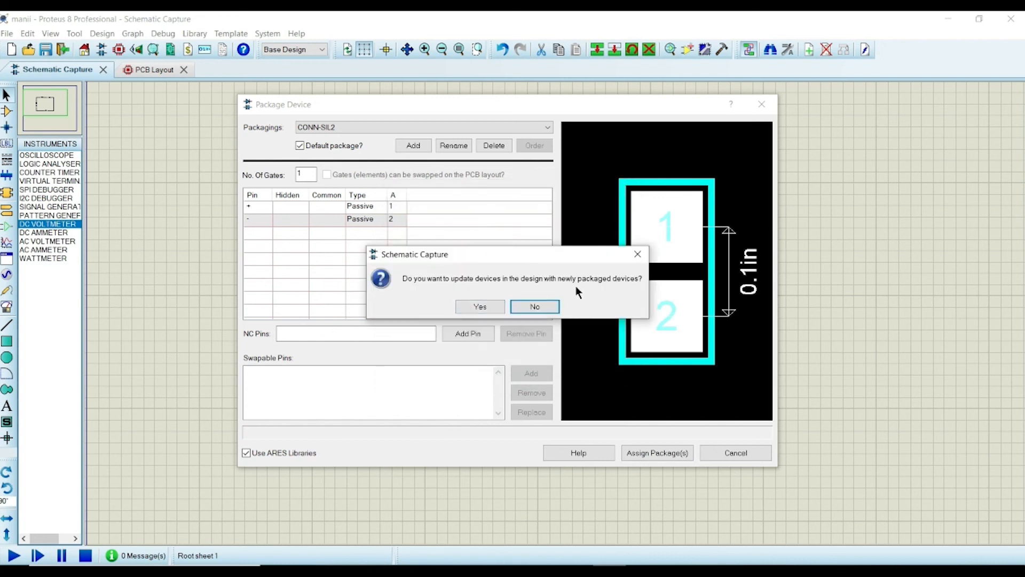
left_click(495, 305)
Step: Preview the CONN-SIL2, LED and RES40 packages in the PCB layout
left_click(156, 70)
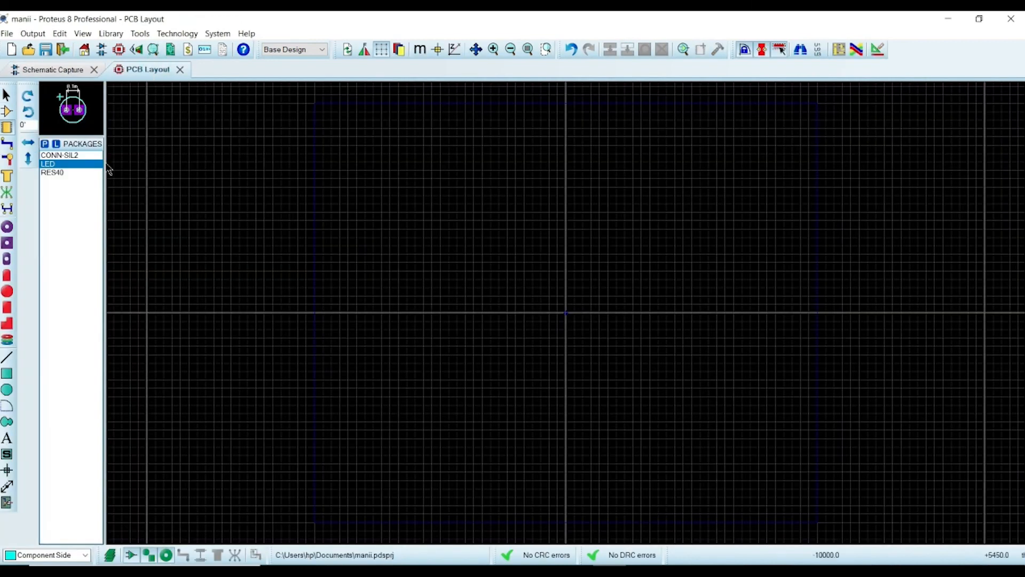
left_click(63, 155)
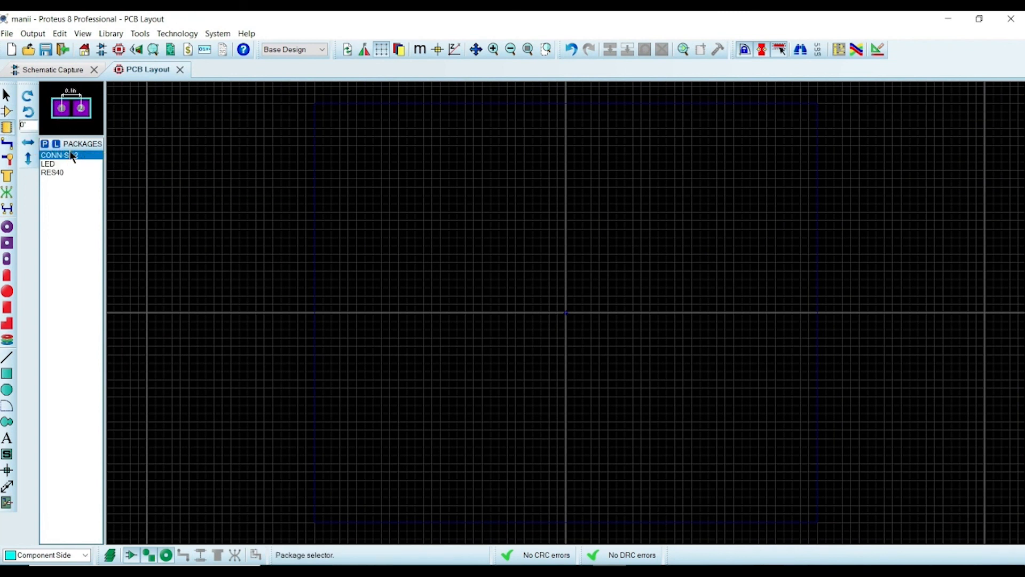
left_click(69, 164)
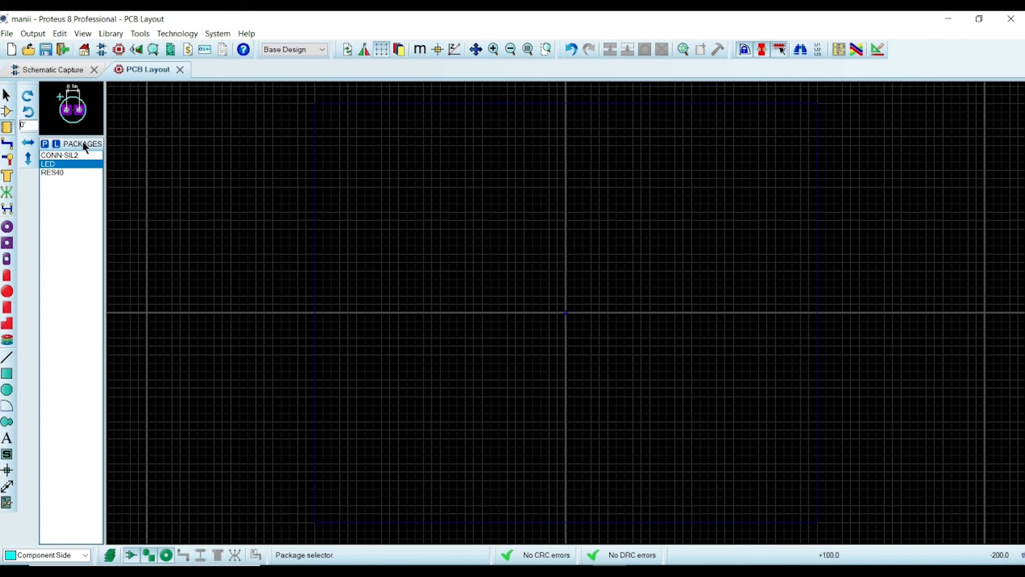
left_click(80, 172)
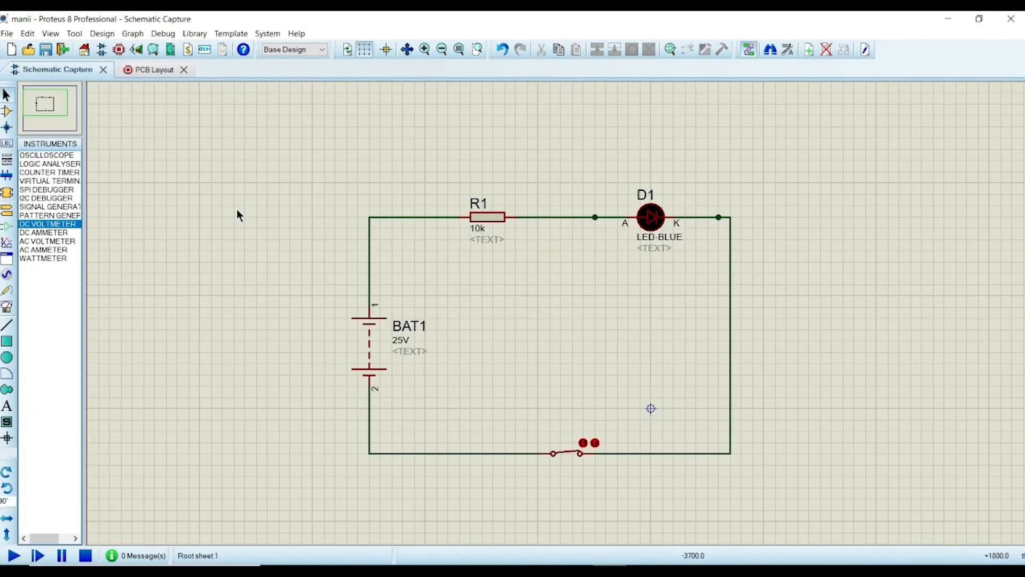
Step: Save the project under its existing name from the schematic
left_click(9, 34)
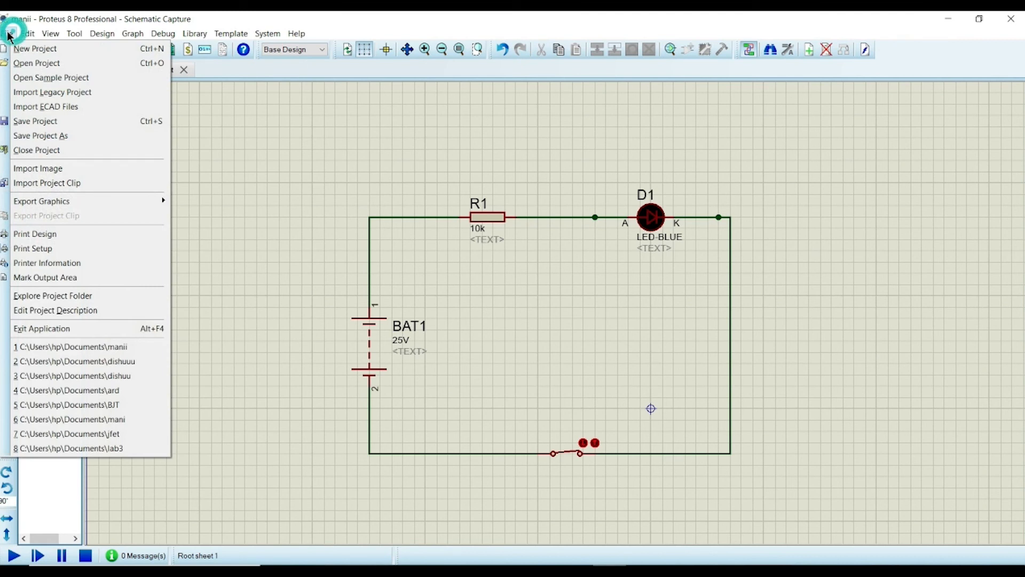
left_click(33, 121)
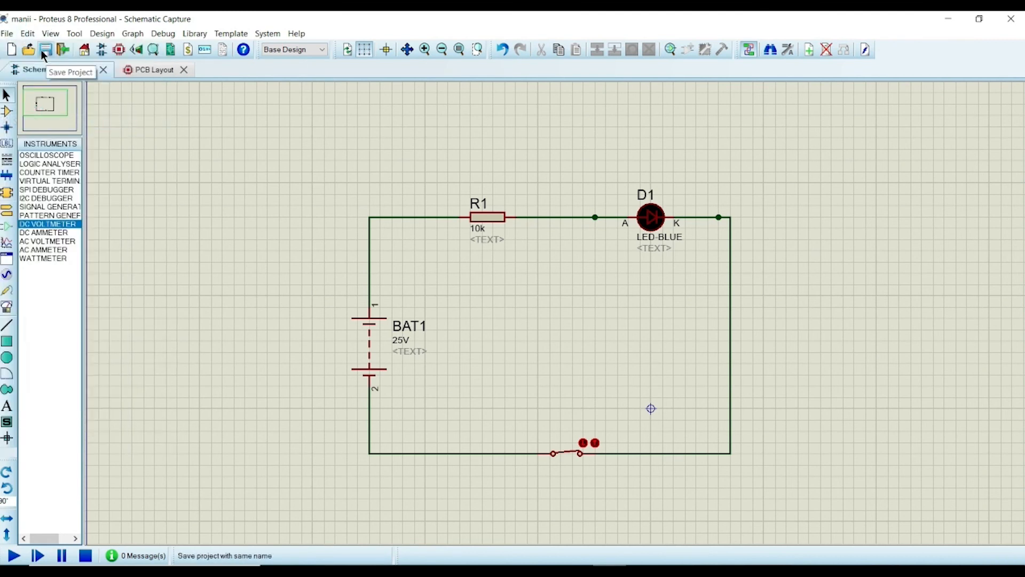